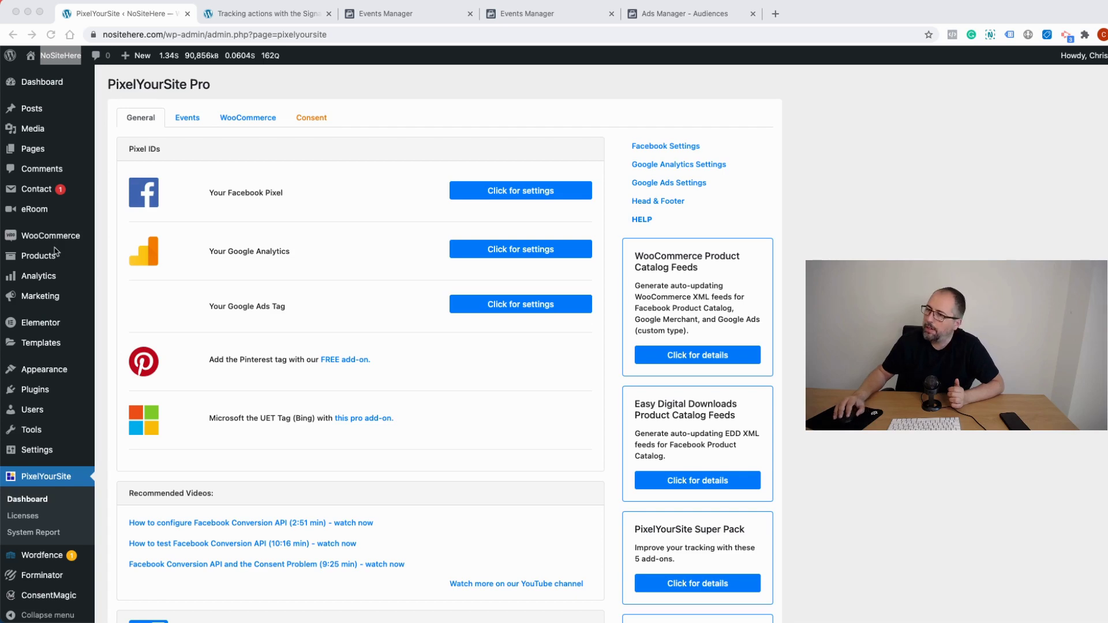
Expand the 'Track key actions with the Signal event' row and review its tracked actions and parameters.
scroll(449, 291, "down", 5)
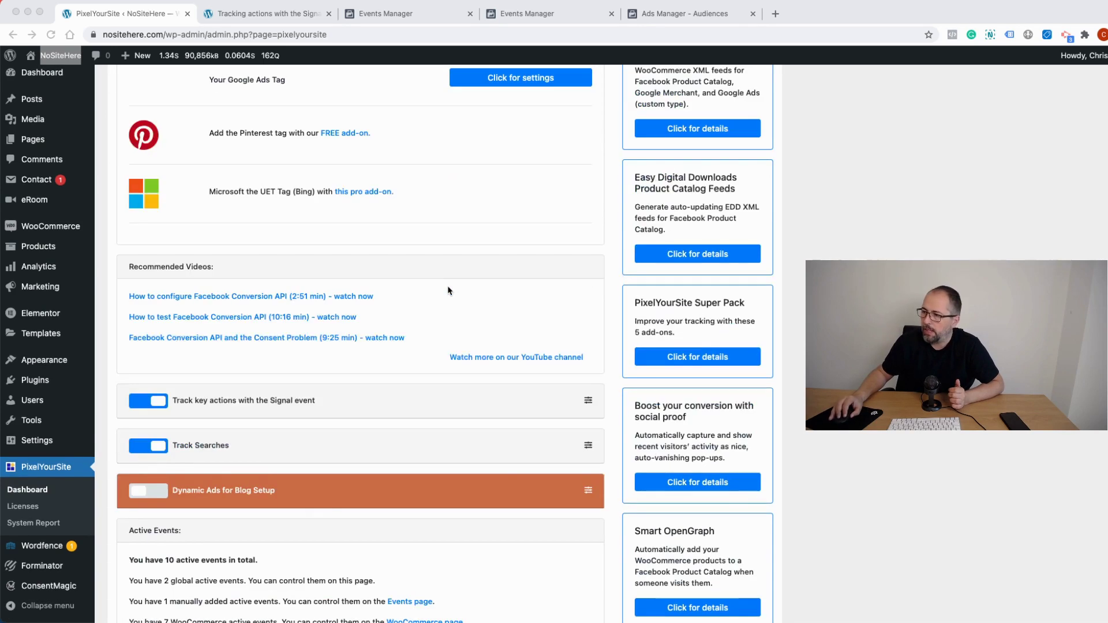
scroll(449, 292, "down", 2)
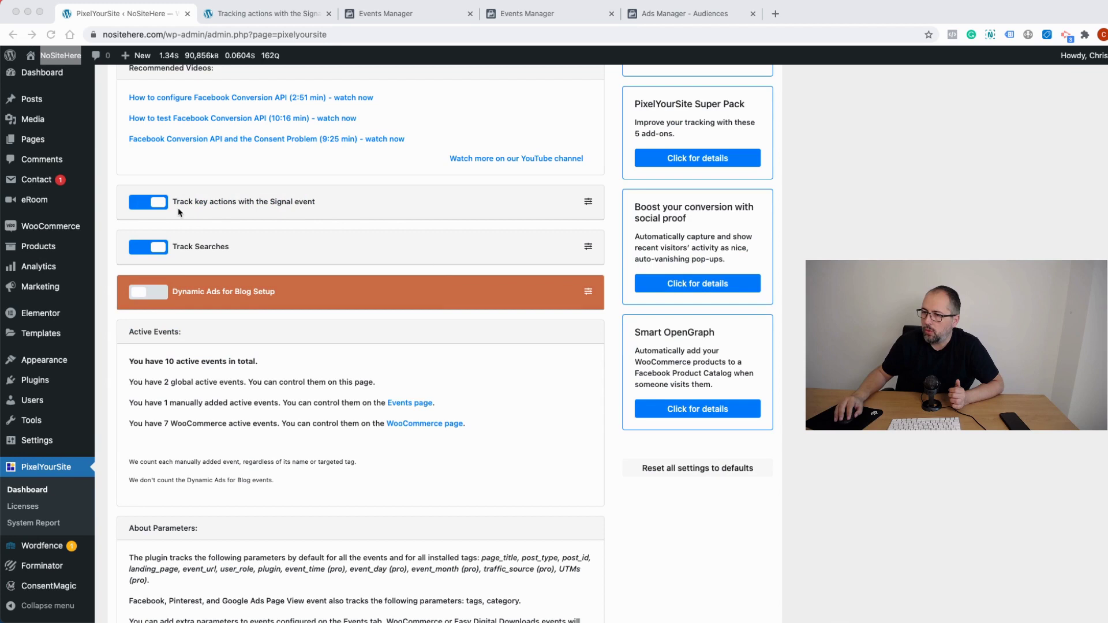
left_click(588, 203)
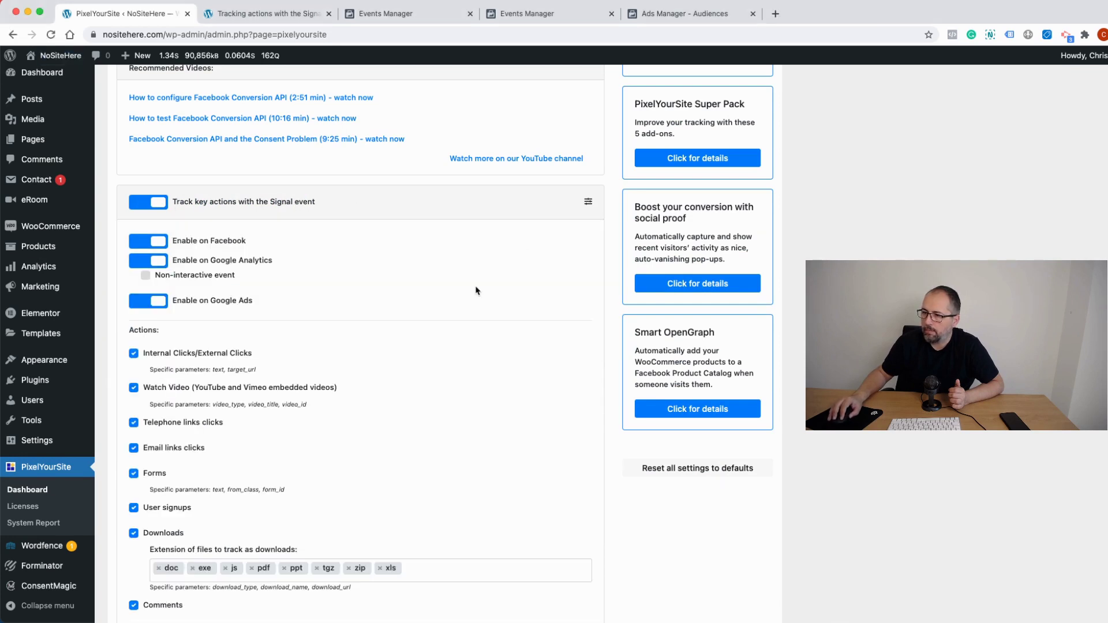
scroll(476, 290, "down", 5)
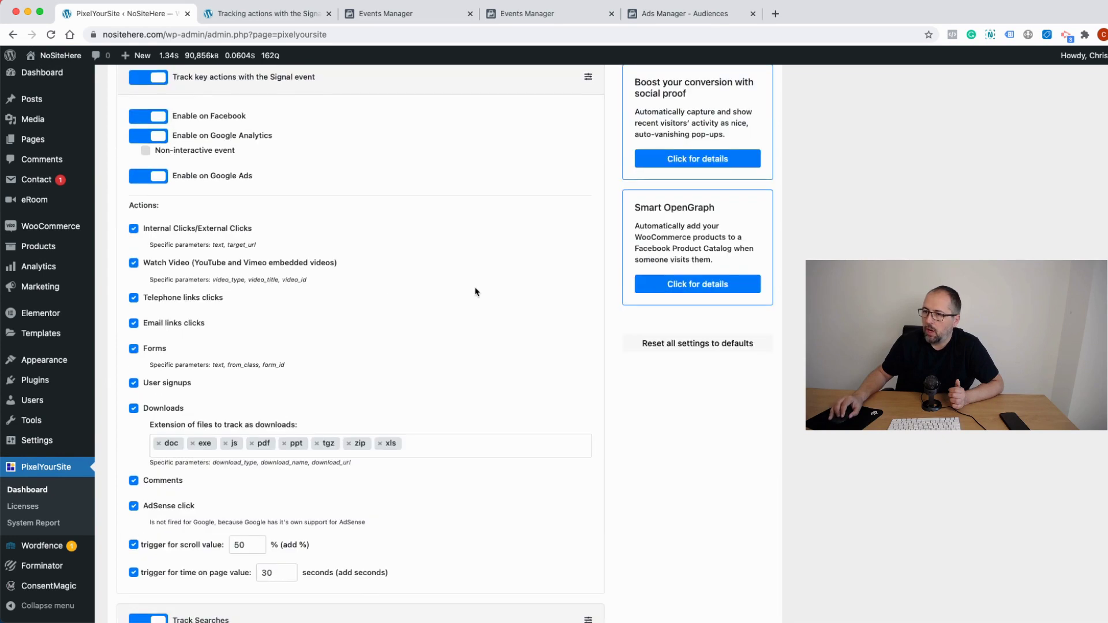
scroll(476, 291, "down", 2)
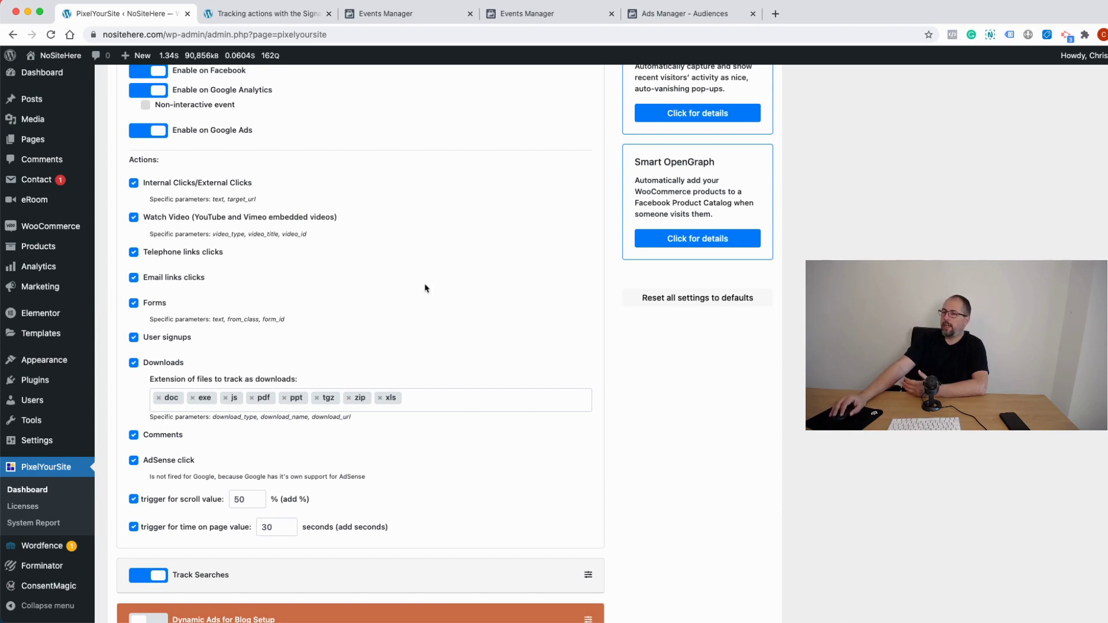
scroll(424, 289, "down", 2)
scroll(424, 288, "up", 8)
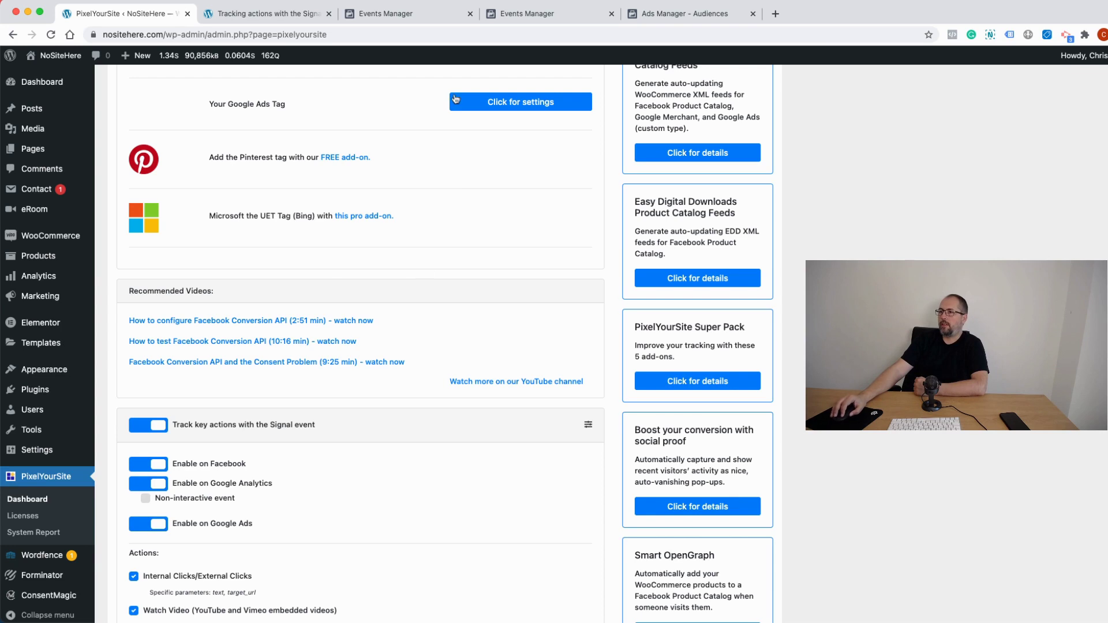
From the Signal demo page, open the external PixelYourSite.com link in a new tab, then return.
left_click(266, 24)
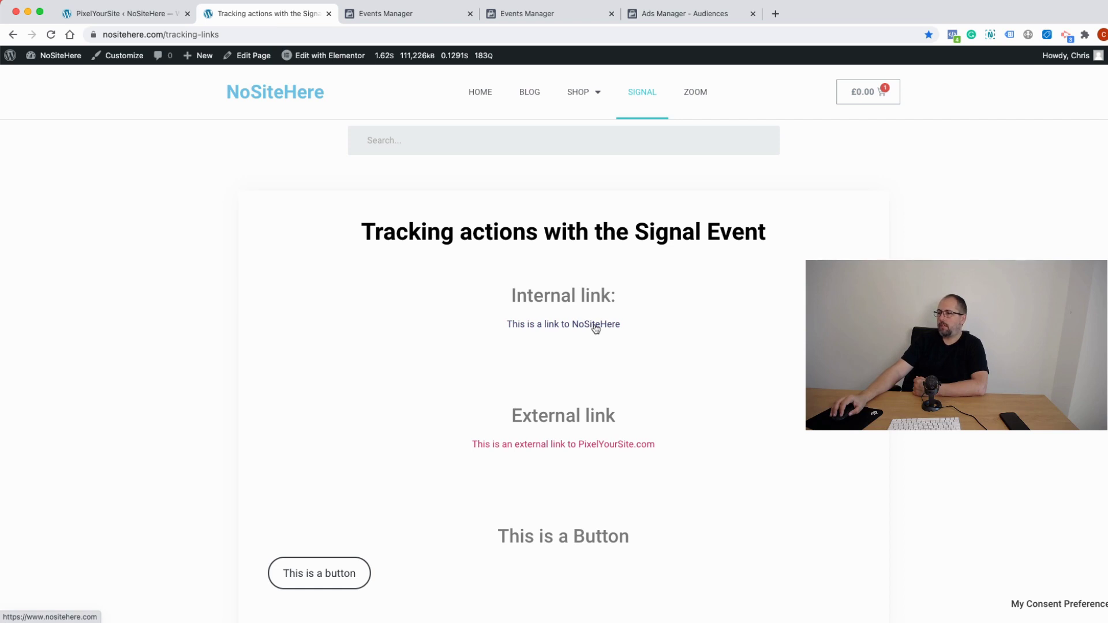
left_click(587, 443)
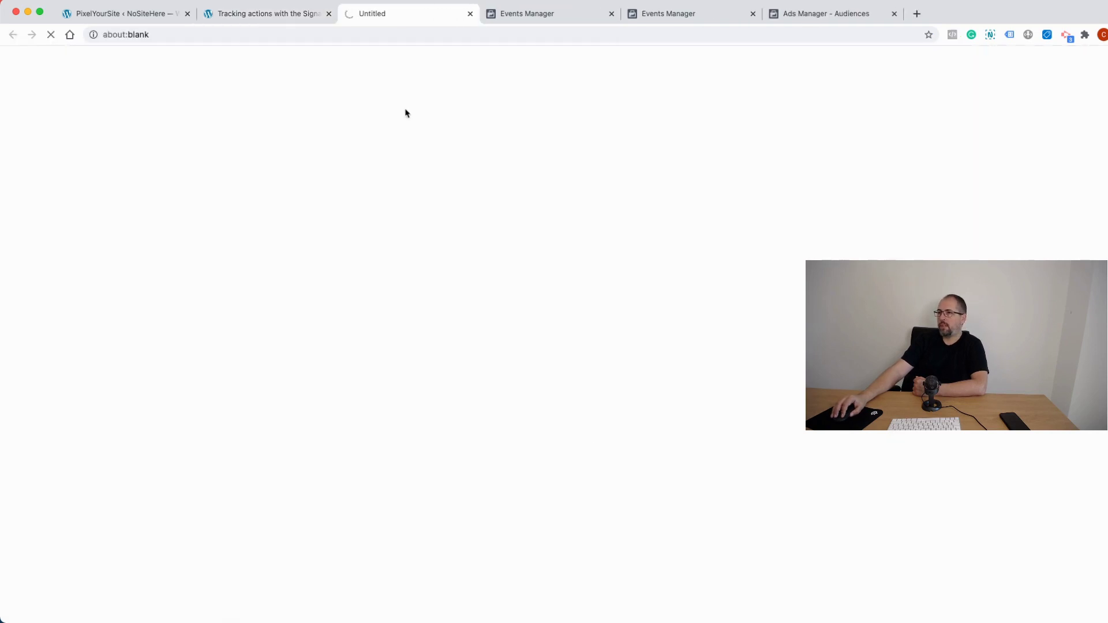
left_click(271, 13)
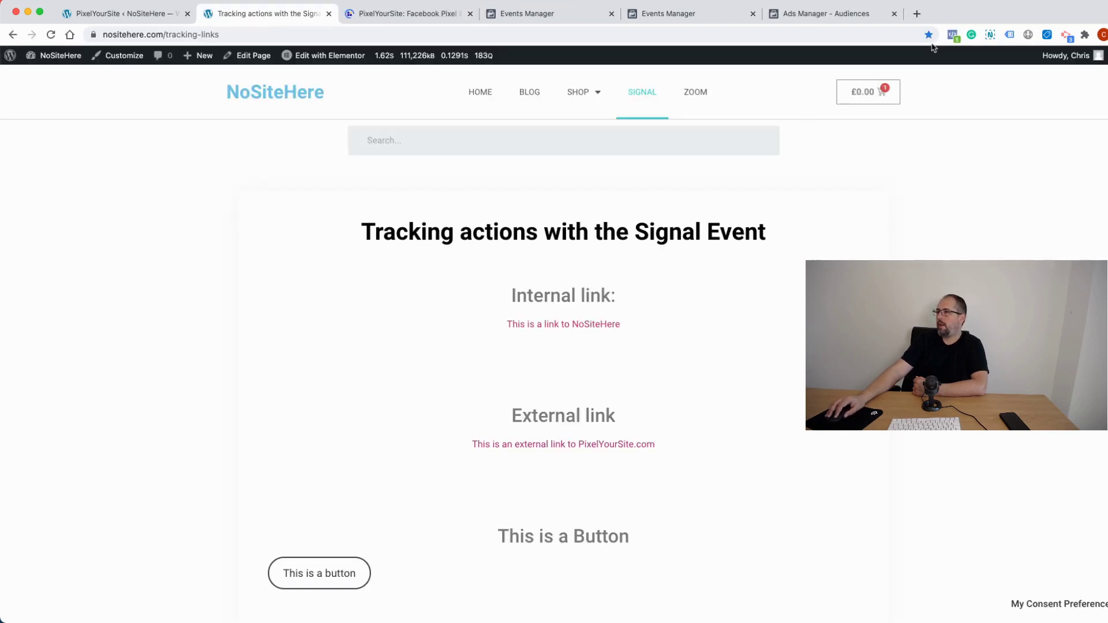
In Pixel Helper, expand the latest Signal event and reveal its text parameter value.
left_click(949, 34)
left_click(767, 218)
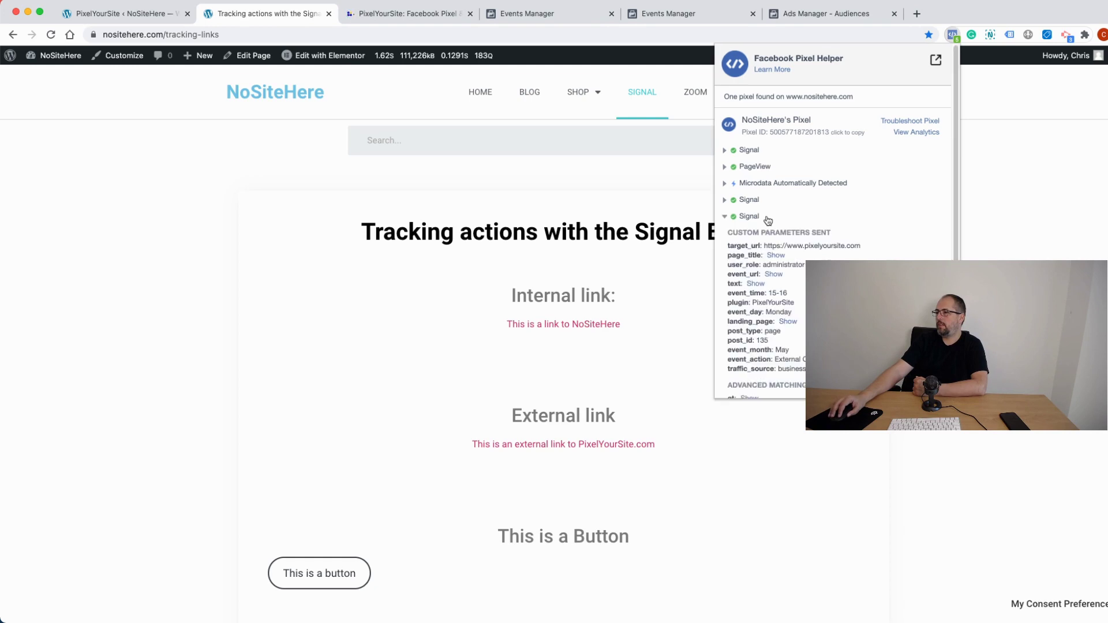
scroll(779, 231, "down", 2)
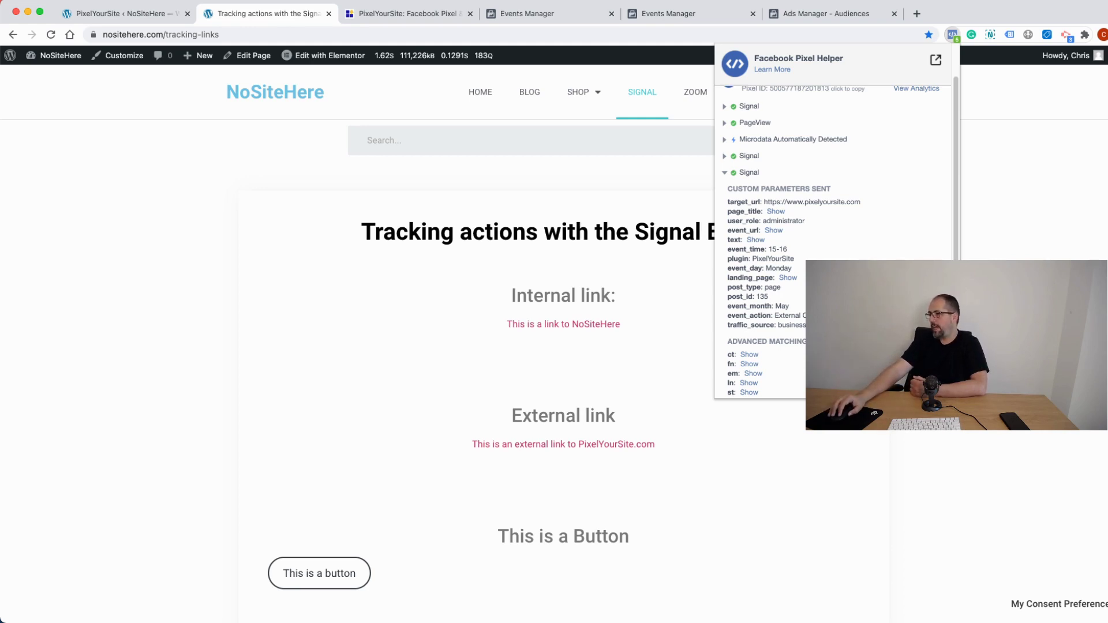
left_click(755, 240)
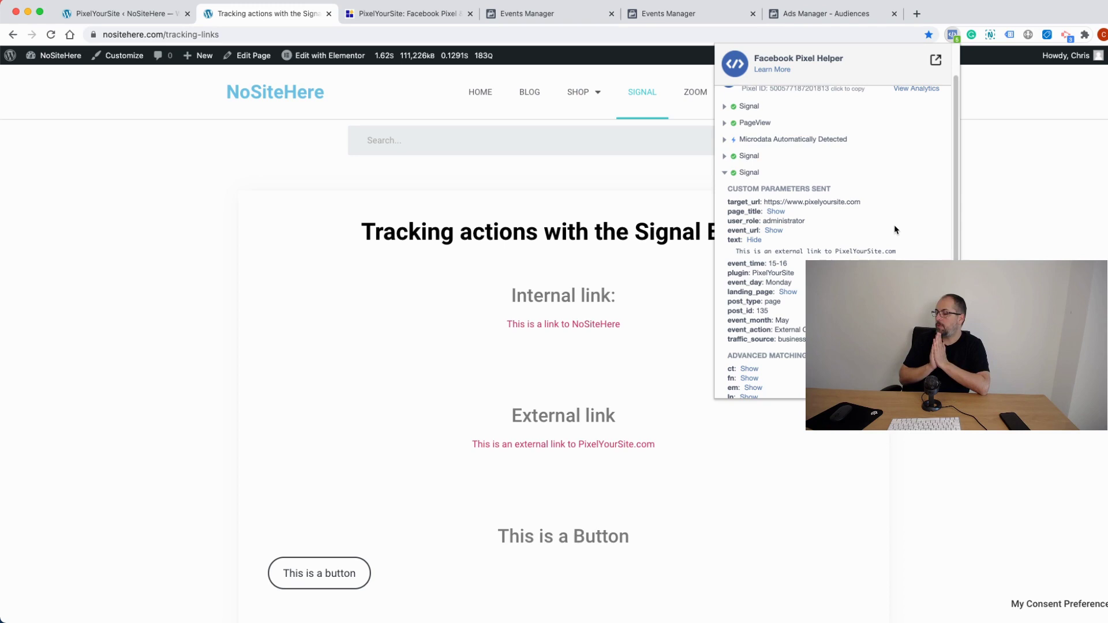
Go to PixelYourSite's Events tab and add a new user-defined event from the Events List.
left_click(121, 13)
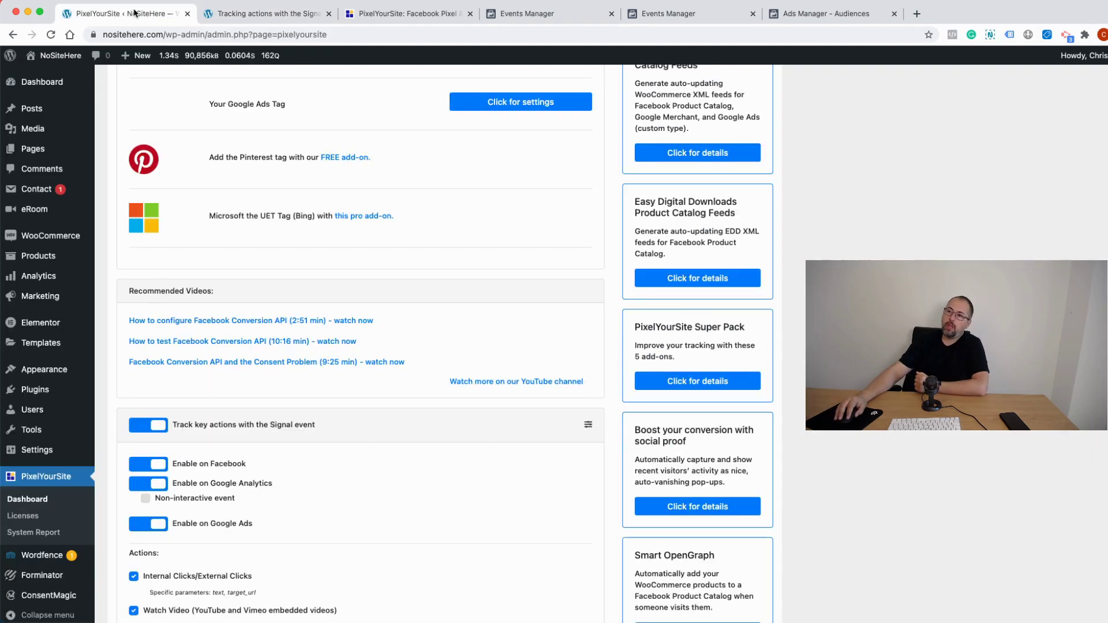
scroll(347, 135, "up", 4)
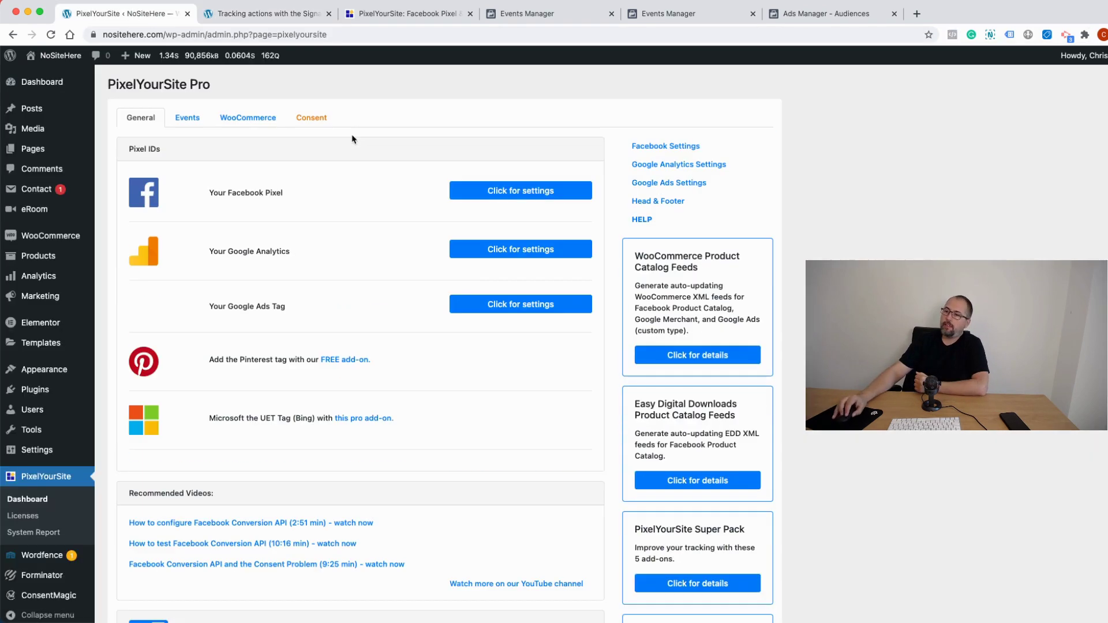
left_click(187, 118)
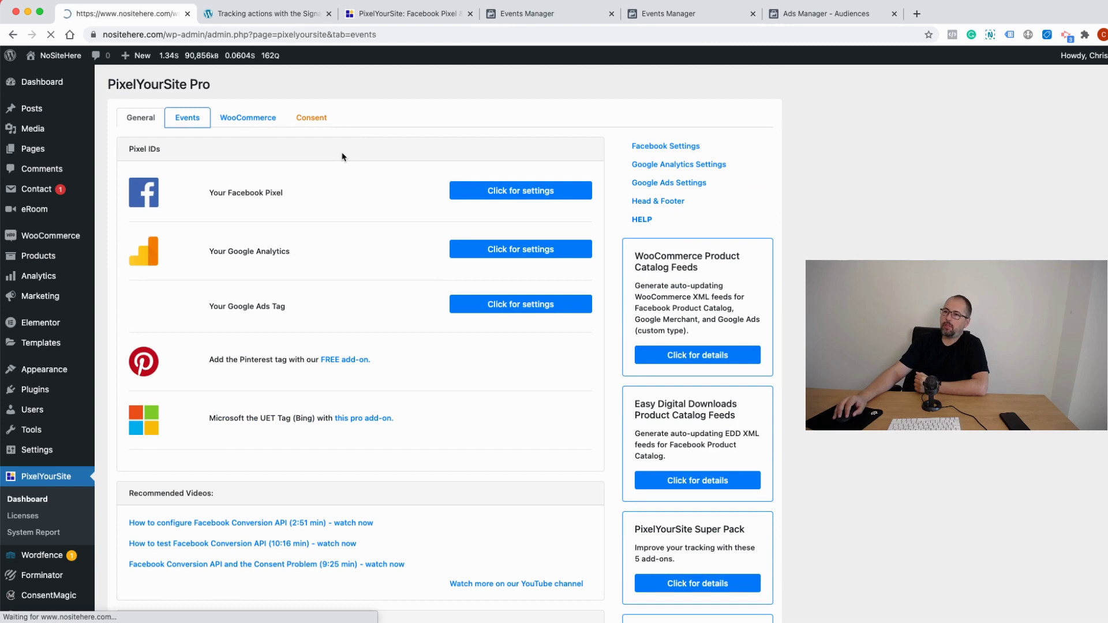
scroll(343, 158, "down", 3)
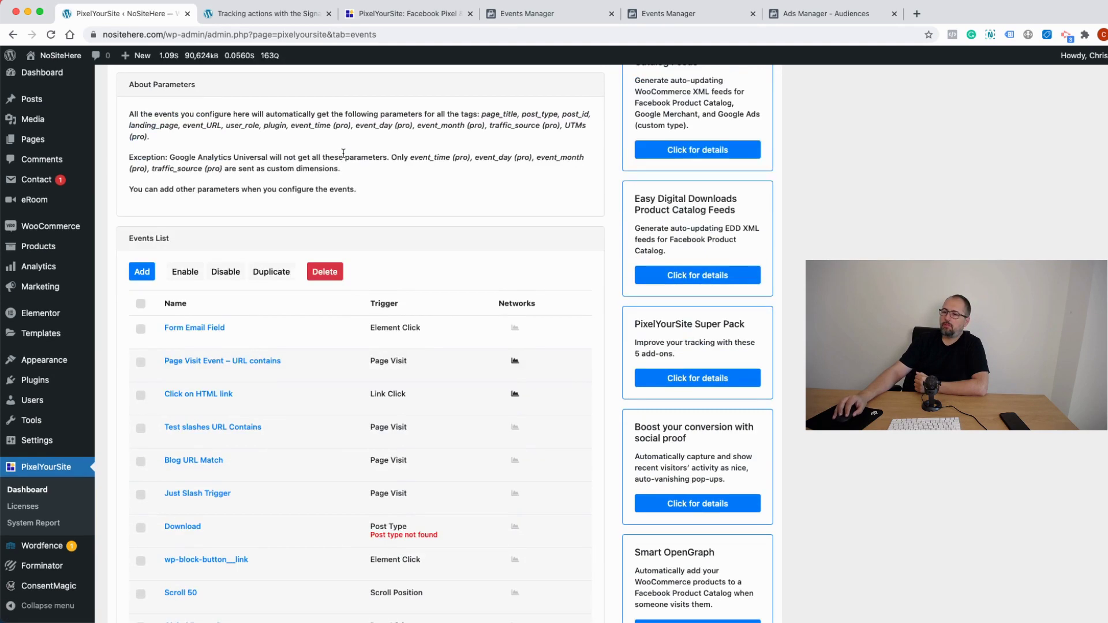
left_click(142, 271)
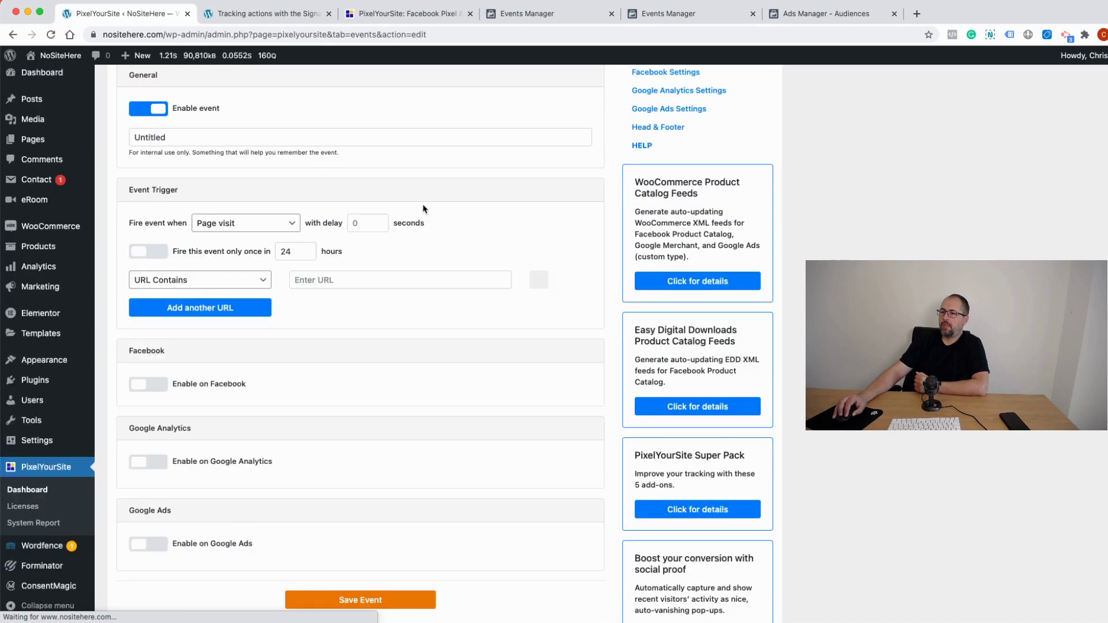
Set the new event to a Page visit trigger with URL Contains, Facebook on, type CustomEvent.
left_click(249, 223)
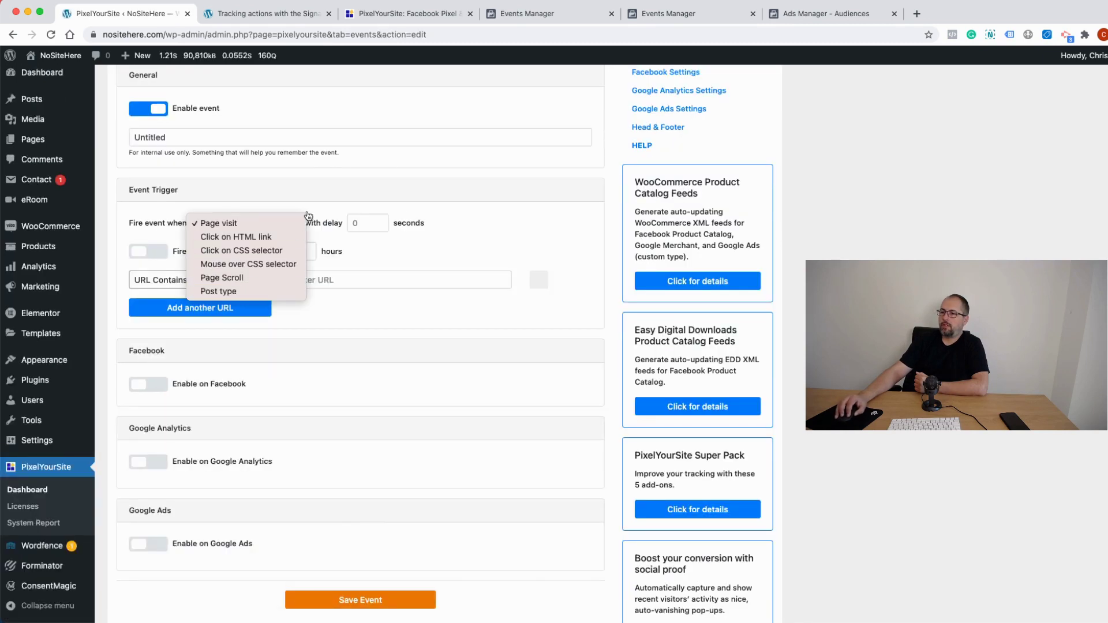
left_click(308, 216)
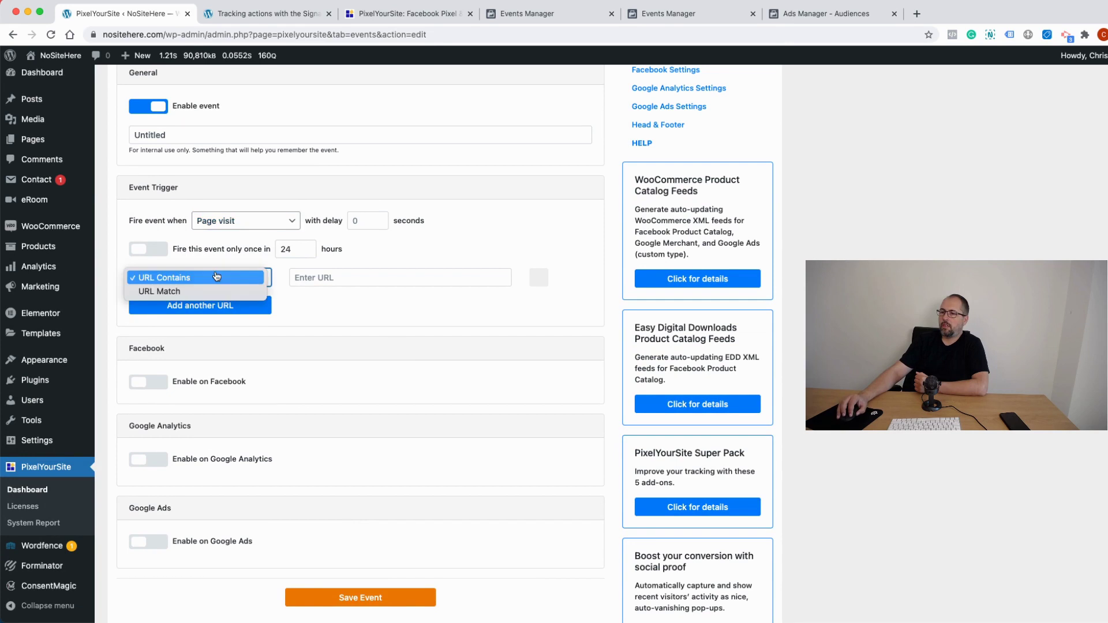
left_click(358, 296)
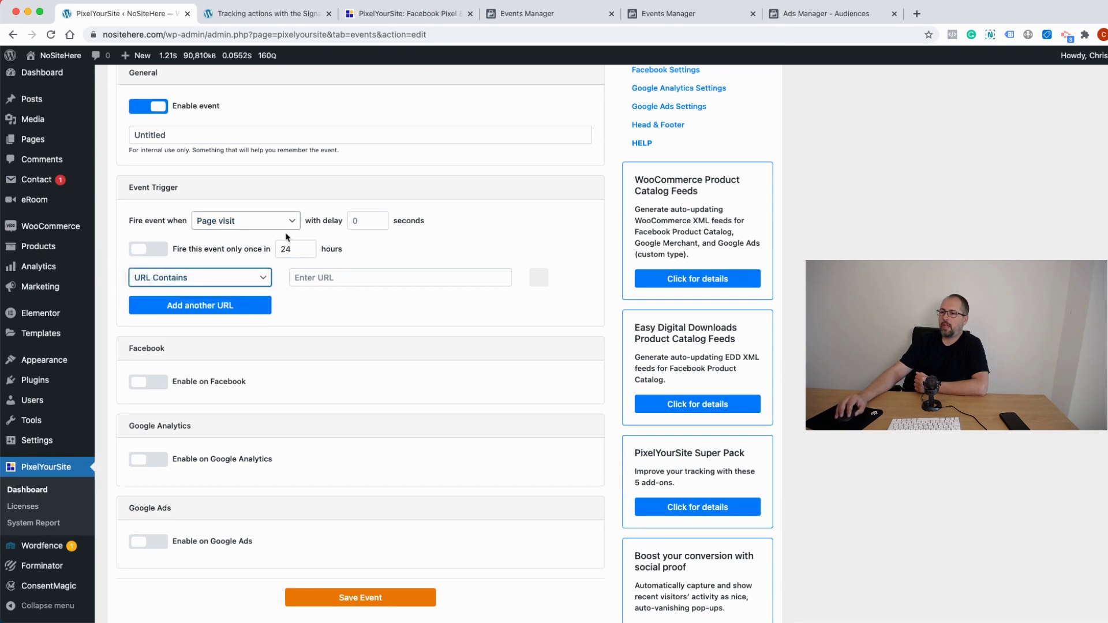
left_click(147, 383)
scroll(392, 365, "down", 3)
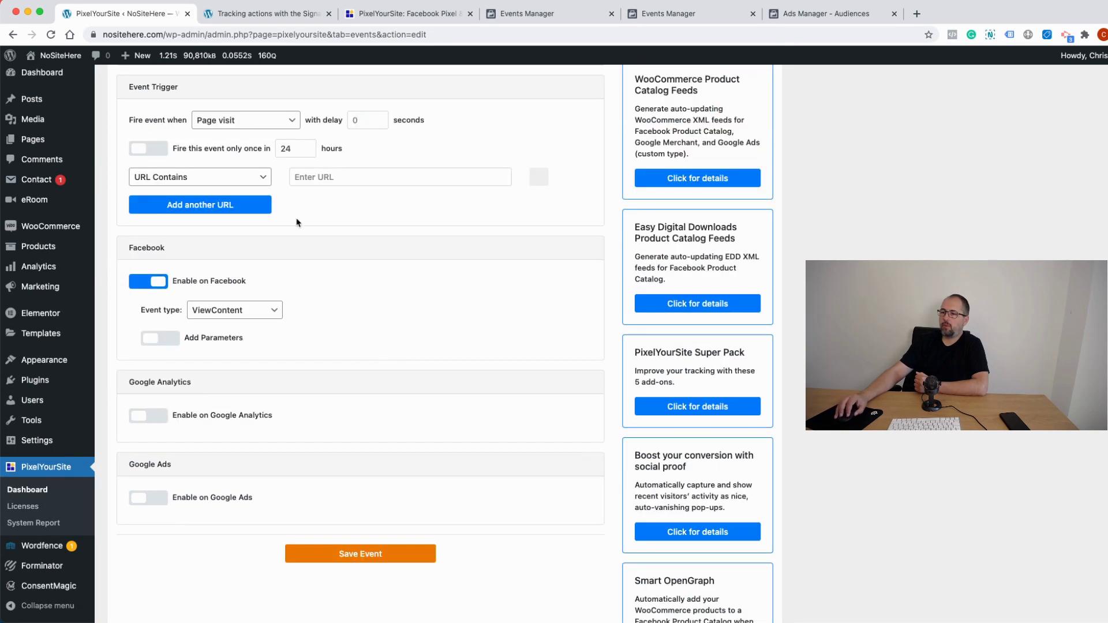
left_click(216, 316)
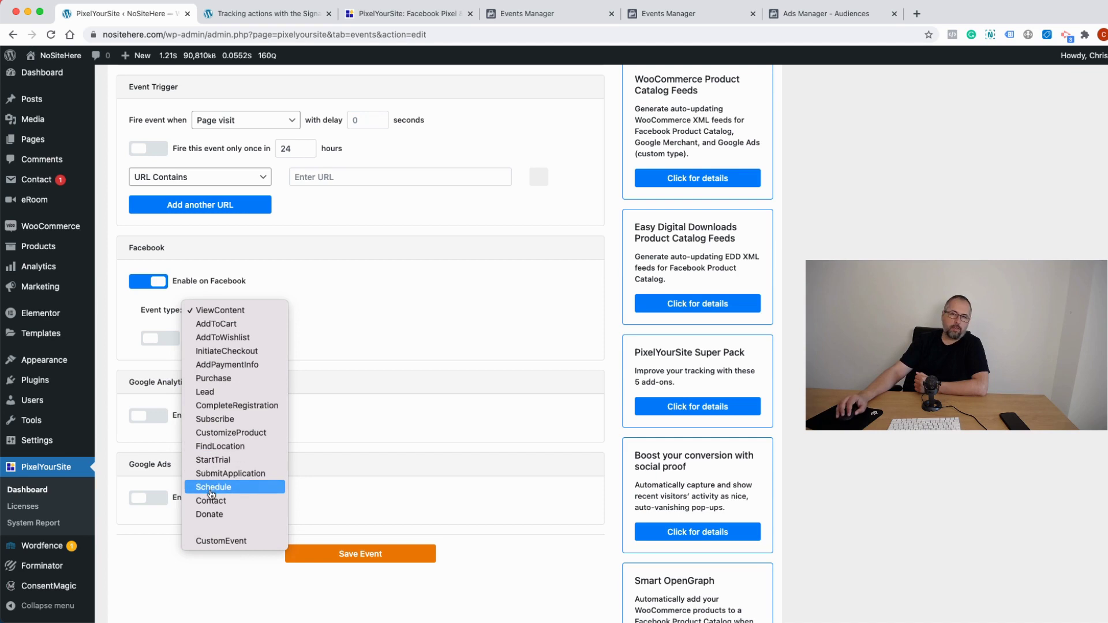
left_click(216, 540)
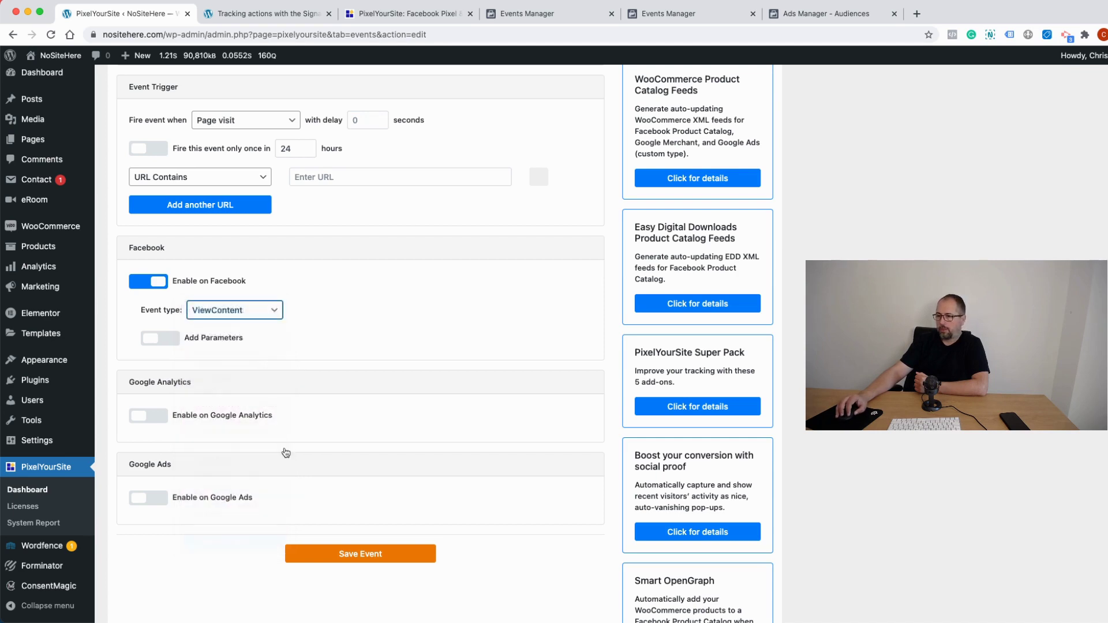
Toggle custom parameters on and back off, then leave the editor for the General dashboard.
left_click(161, 339)
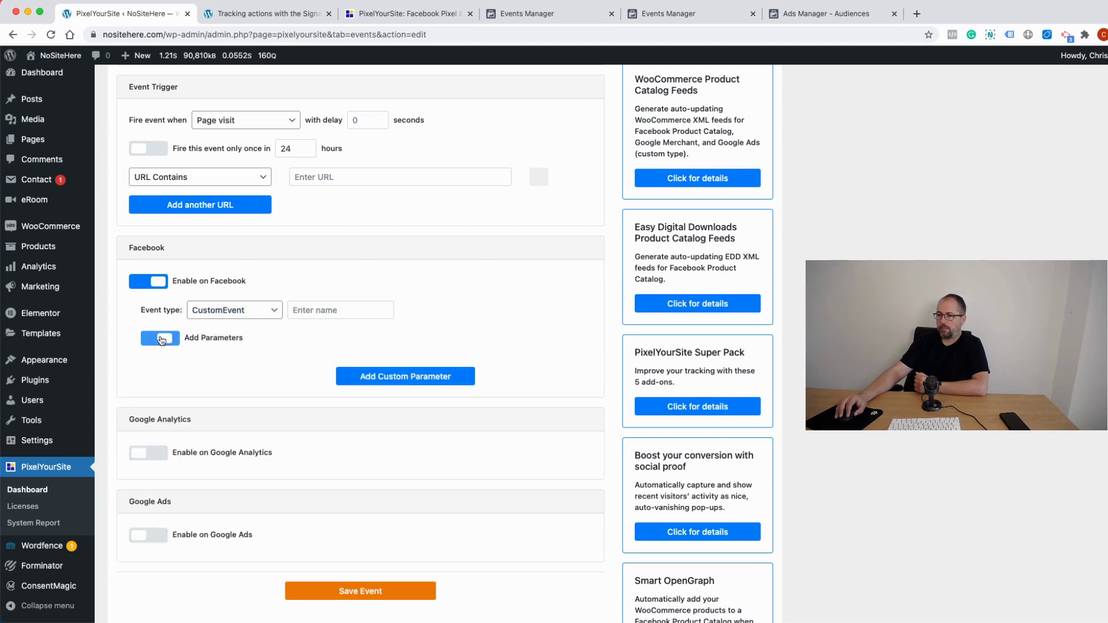
left_click(161, 339)
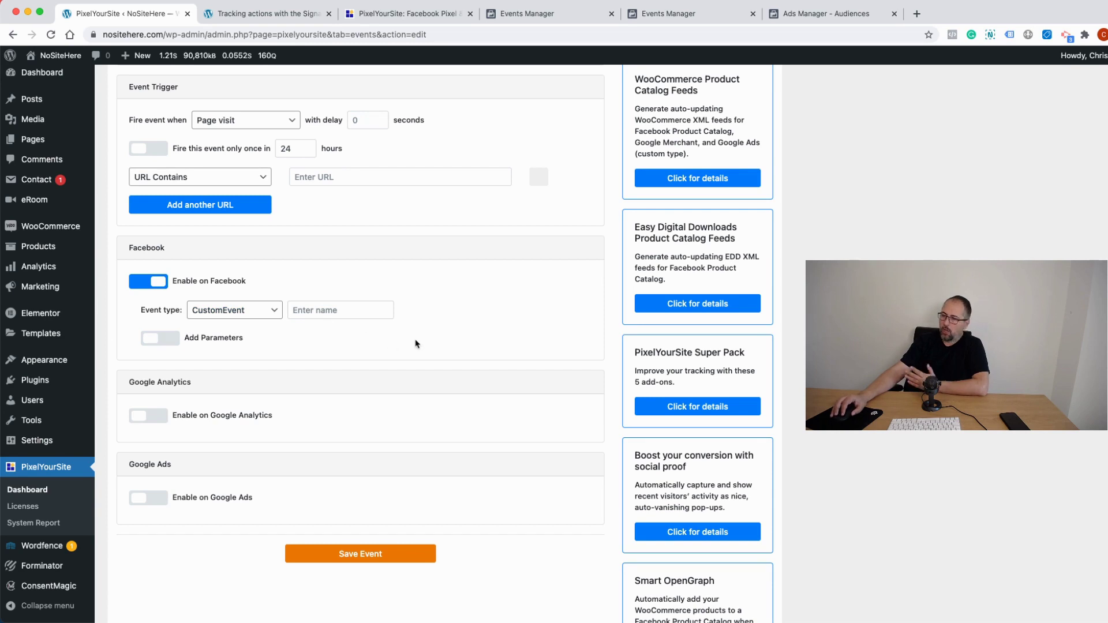
scroll(416, 344, "down", 3)
scroll(415, 344, "up", 6)
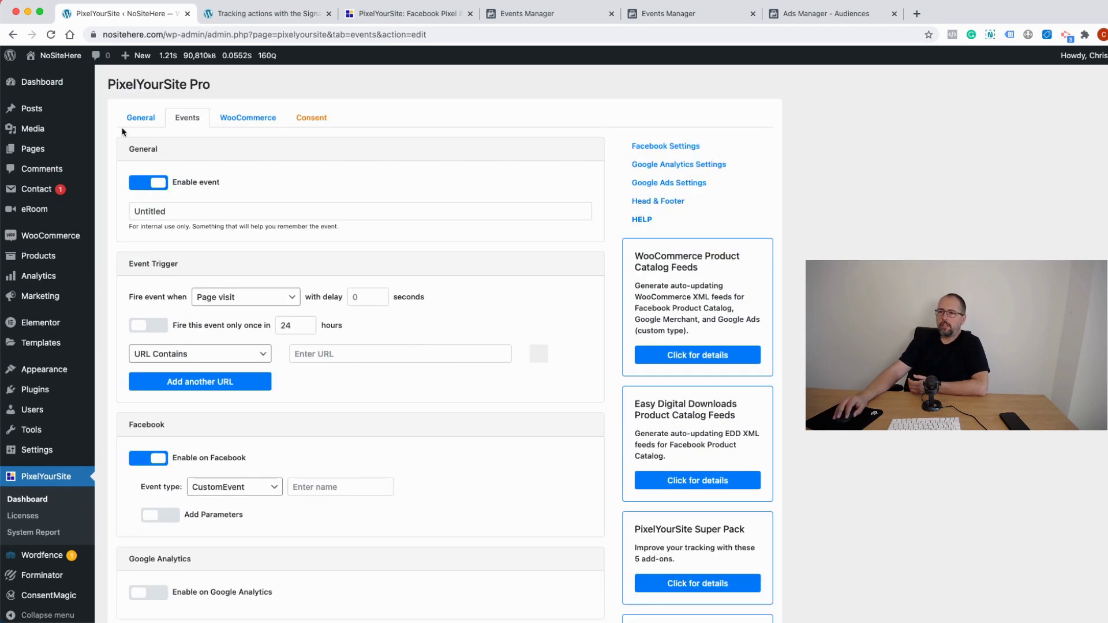
left_click(141, 119)
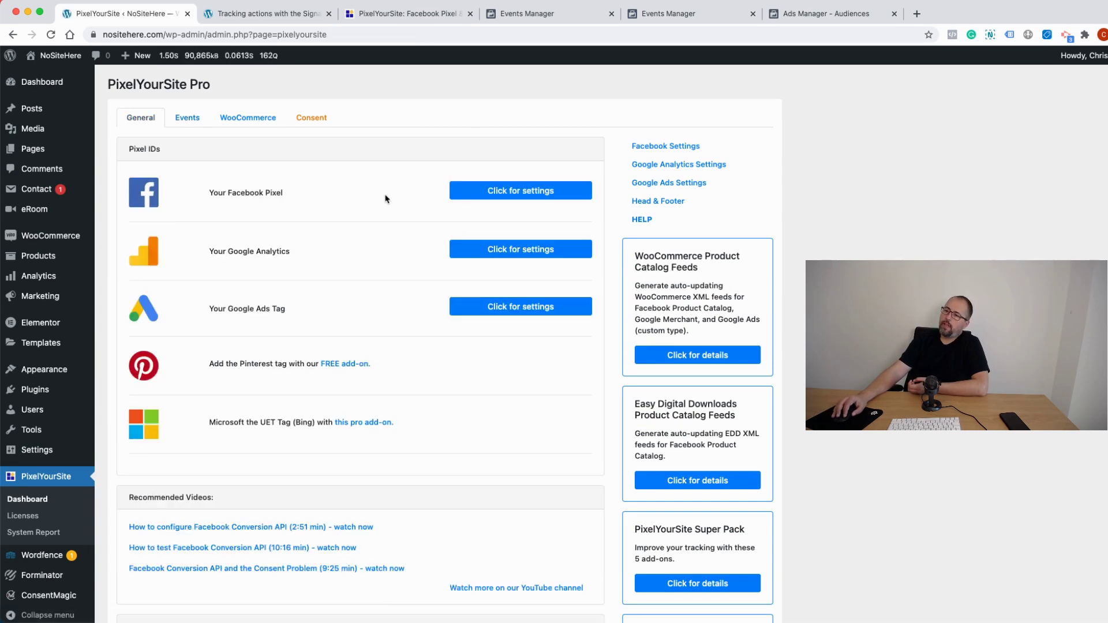
Review the dashboard's Signal and Active Events sections, then switch to the Signal test page.
scroll(386, 199, "down", 3)
scroll(385, 199, "down", 2)
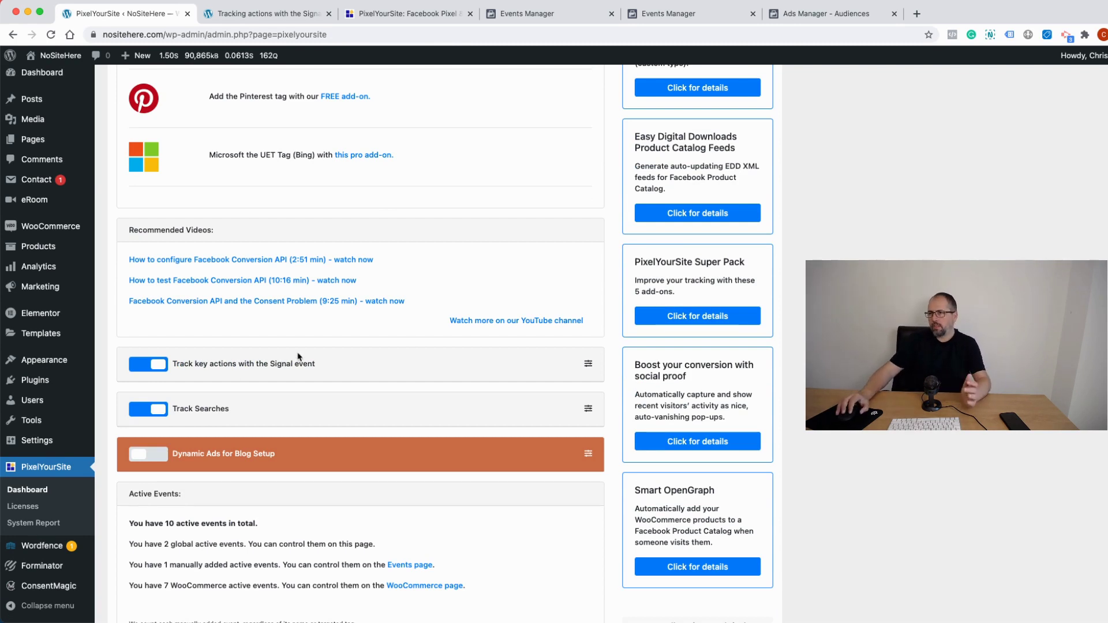
left_click(254, 21)
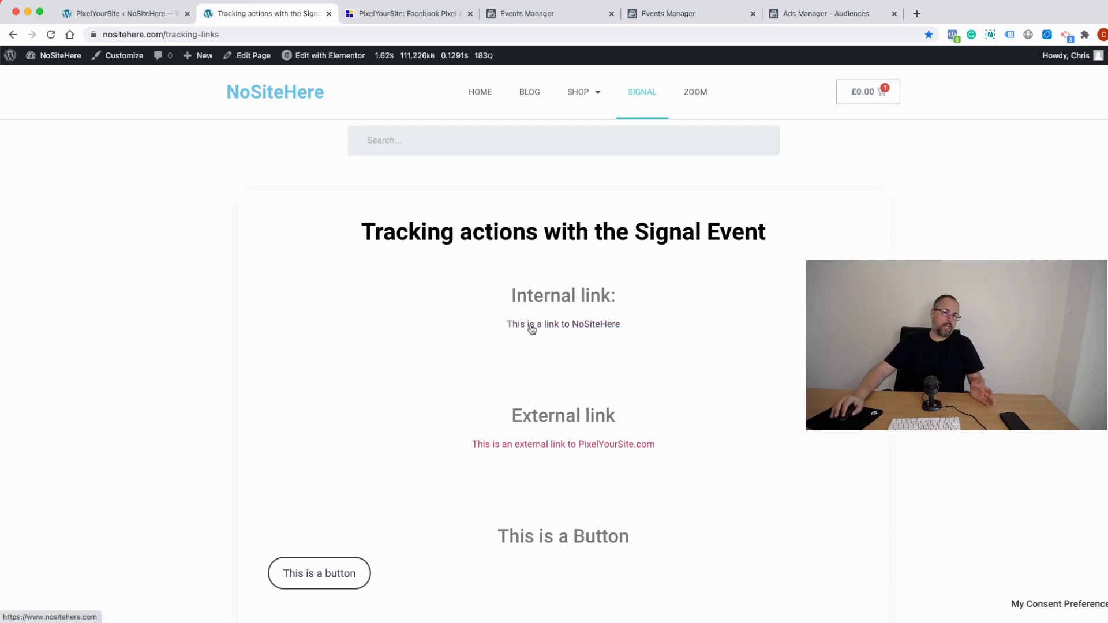
Play the Vimeo embed on the demo page and open Pixel Helper's fired-events list.
scroll(633, 362, "down", 10)
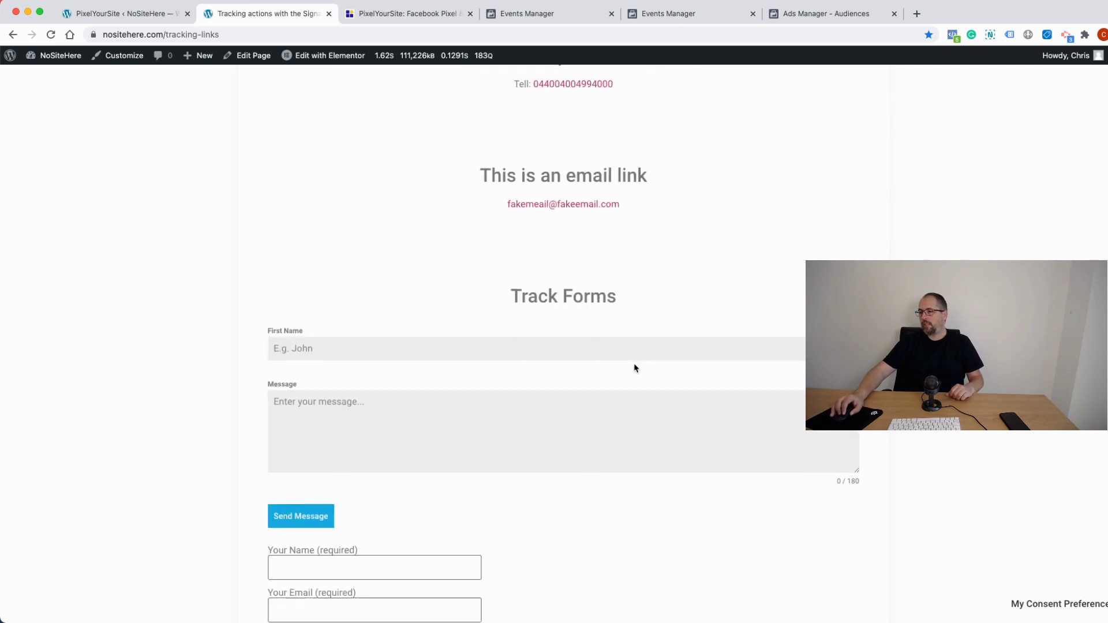
scroll(635, 367, "down", 1)
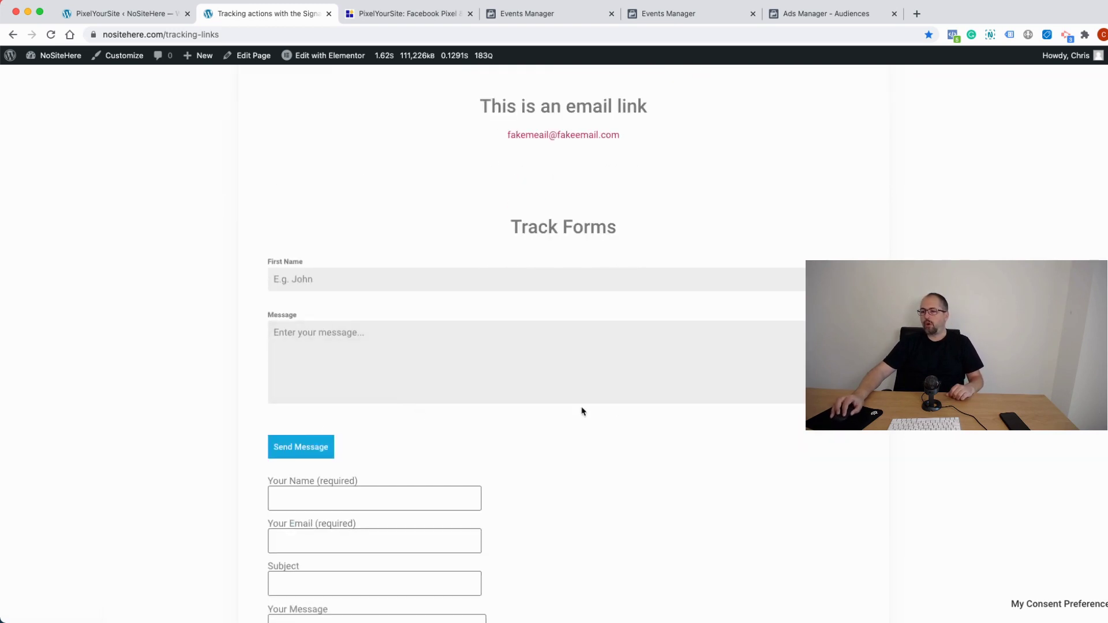
scroll(582, 411, "down", 13)
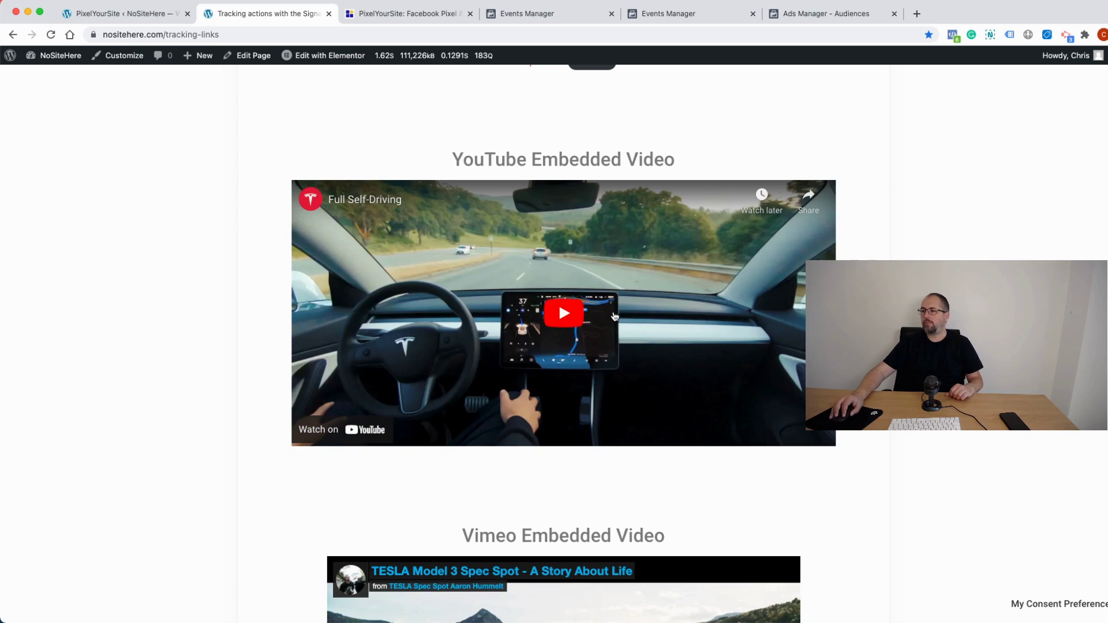
scroll(612, 315, "down", 6)
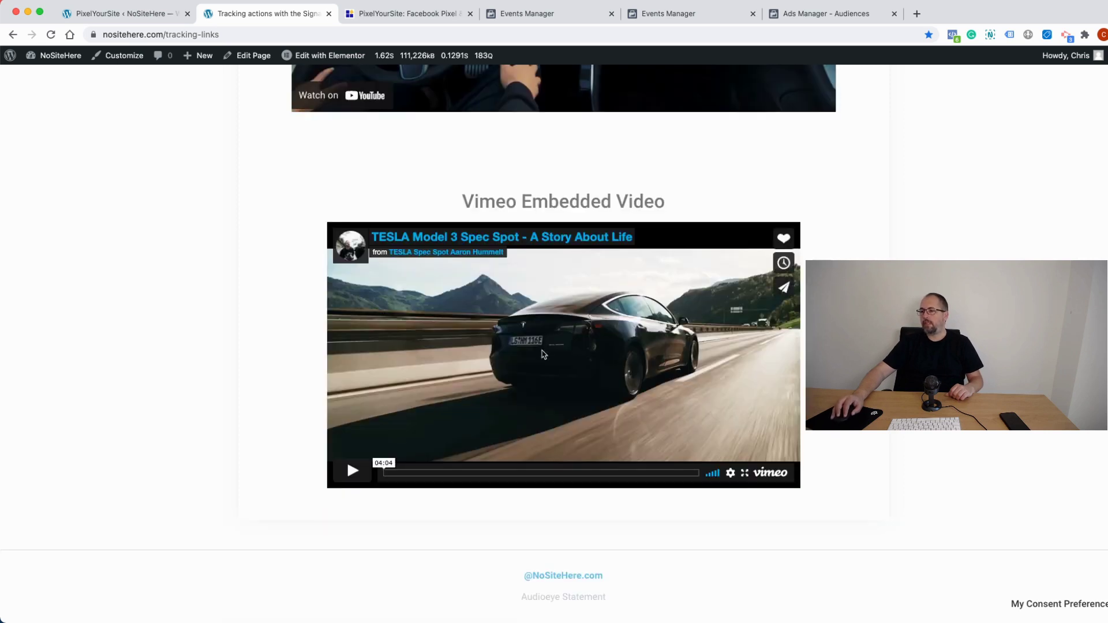
left_click(542, 354)
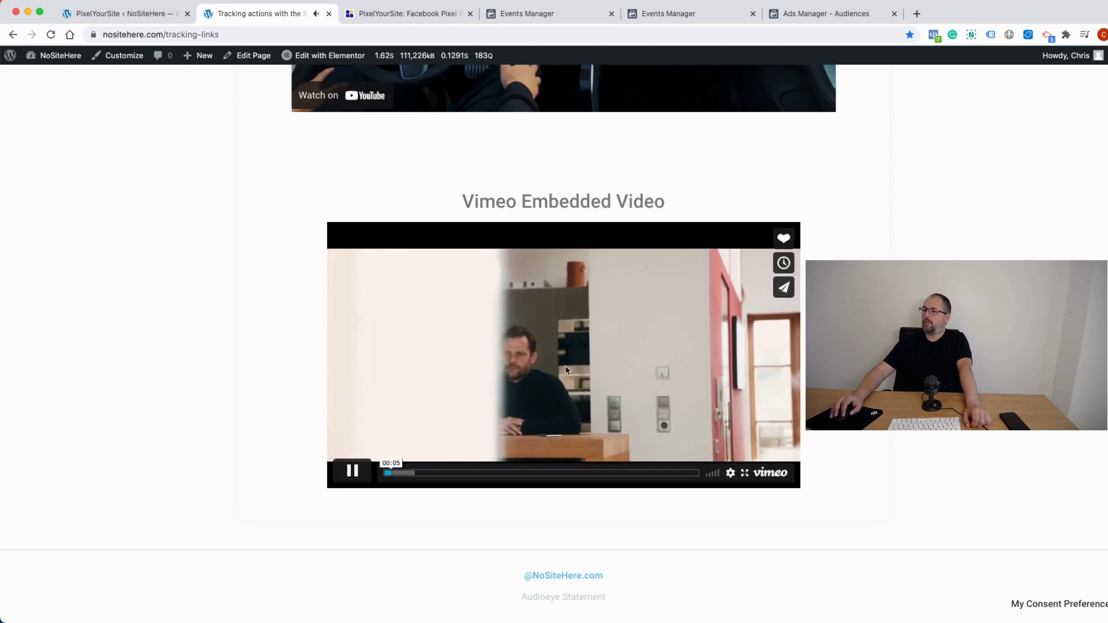
left_click(933, 34)
Expand the newest Signal event's Video play parameters and reveal the full video_title value.
left_click(722, 217)
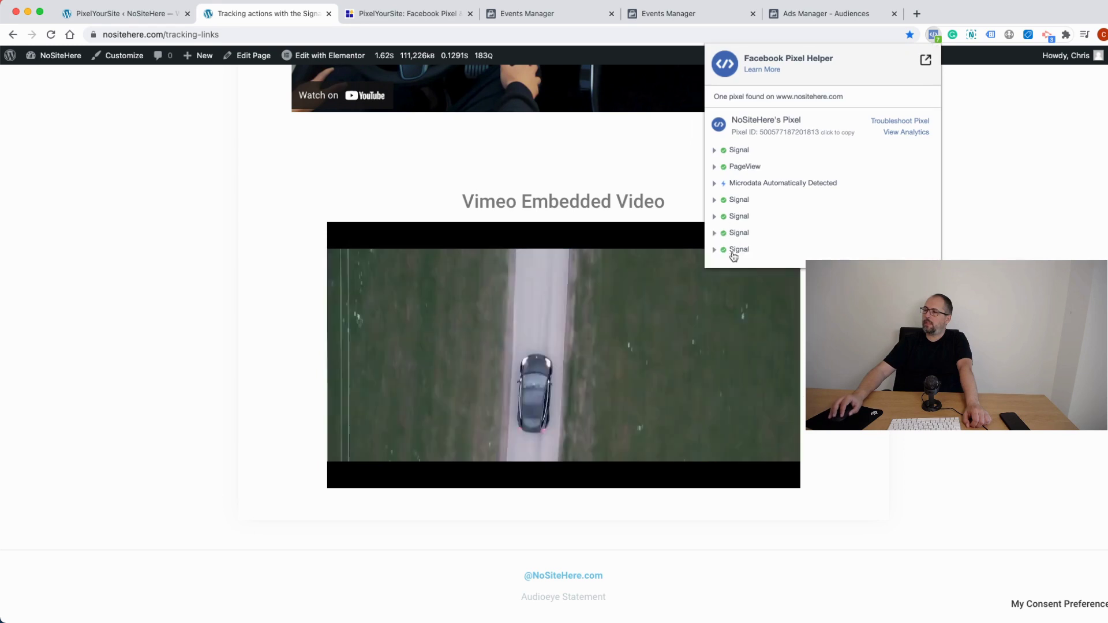
left_click(729, 249)
scroll(788, 315, "down", 1)
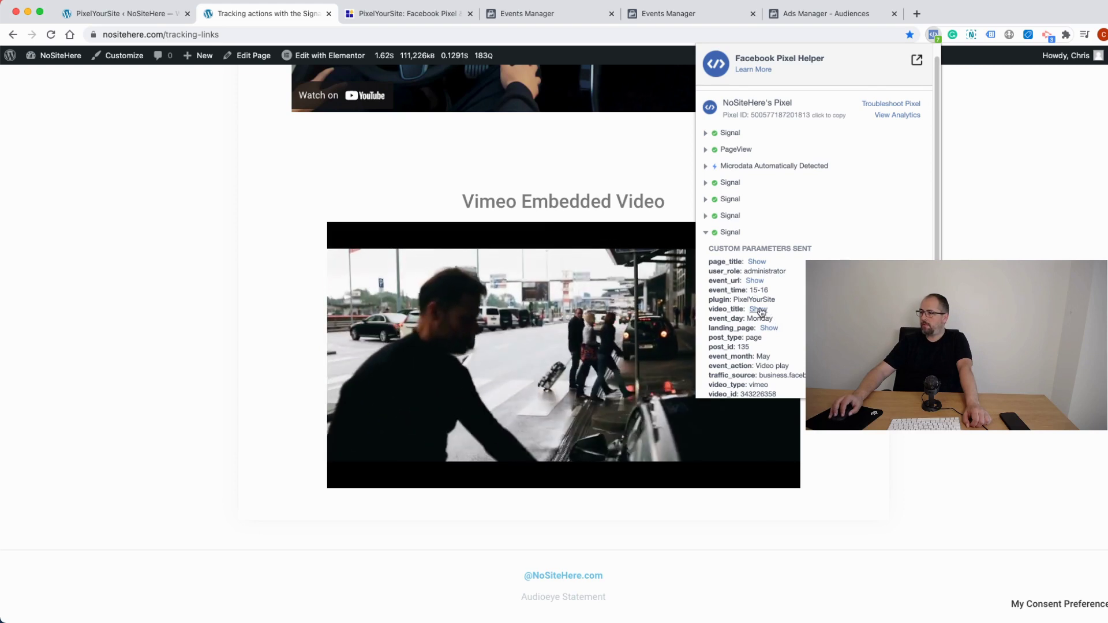
left_click(758, 309)
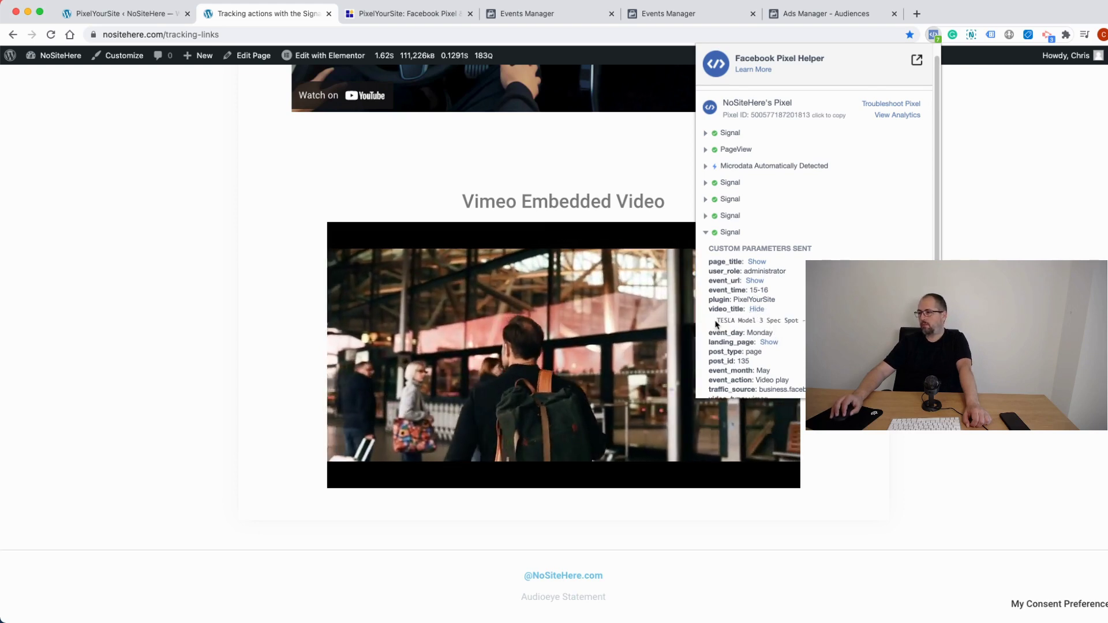
left_click_drag(717, 321, 820, 322)
left_click(763, 360)
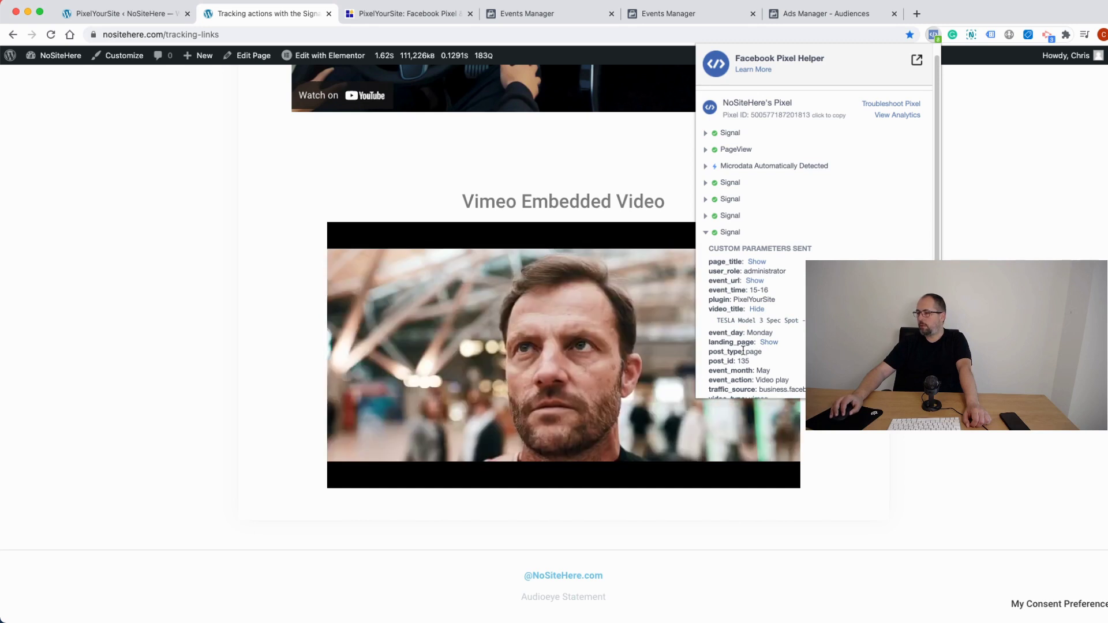
Close Pixel Helper and pause the Vimeo video.
scroll(743, 351, "down", 2)
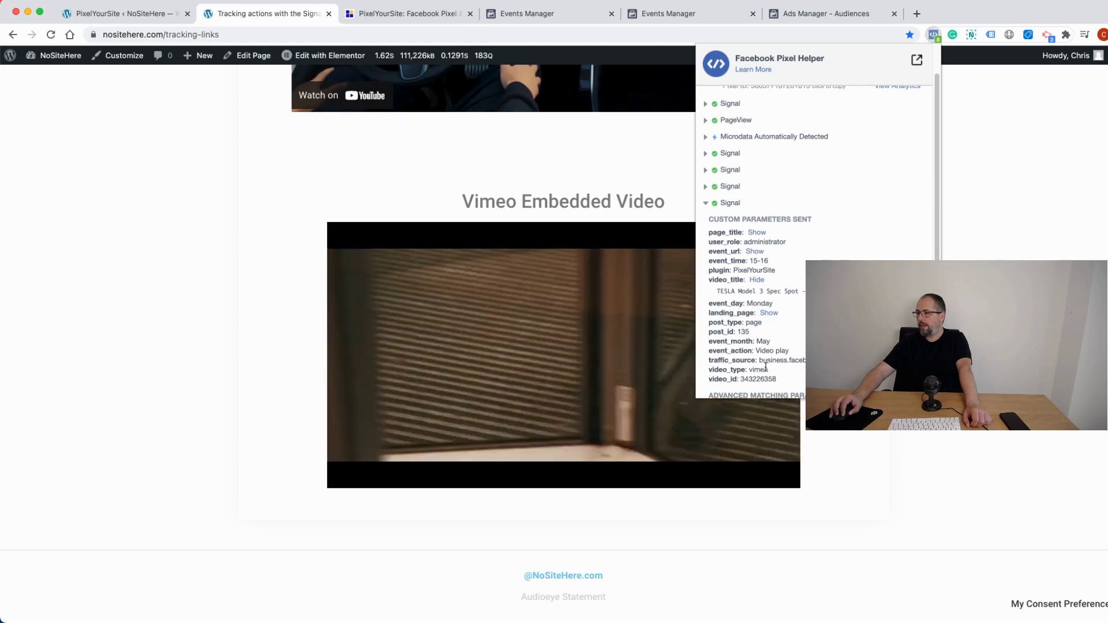
left_click(616, 382)
left_click(616, 381)
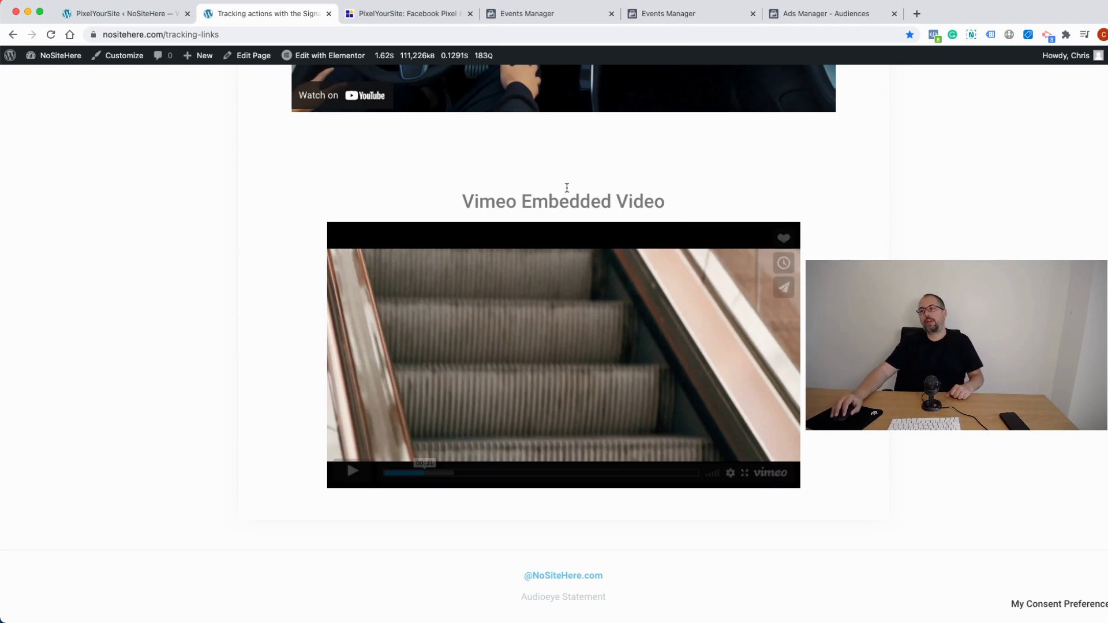
Move from the Events Manager pixel overview to the website custom audience setup in progress.
left_click(558, 15)
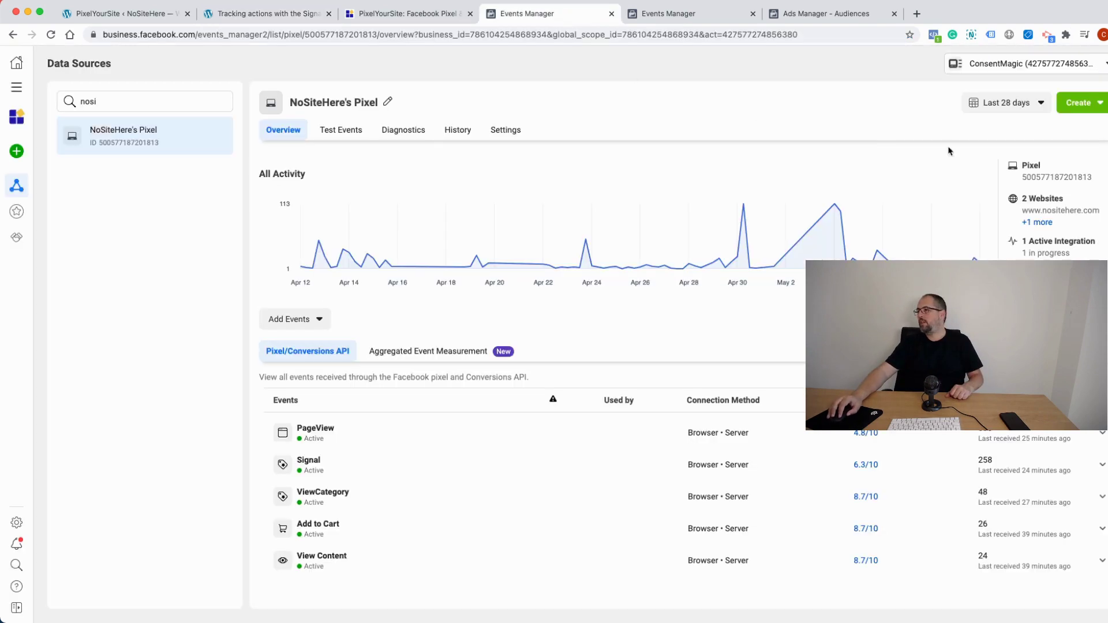
left_click(1080, 105)
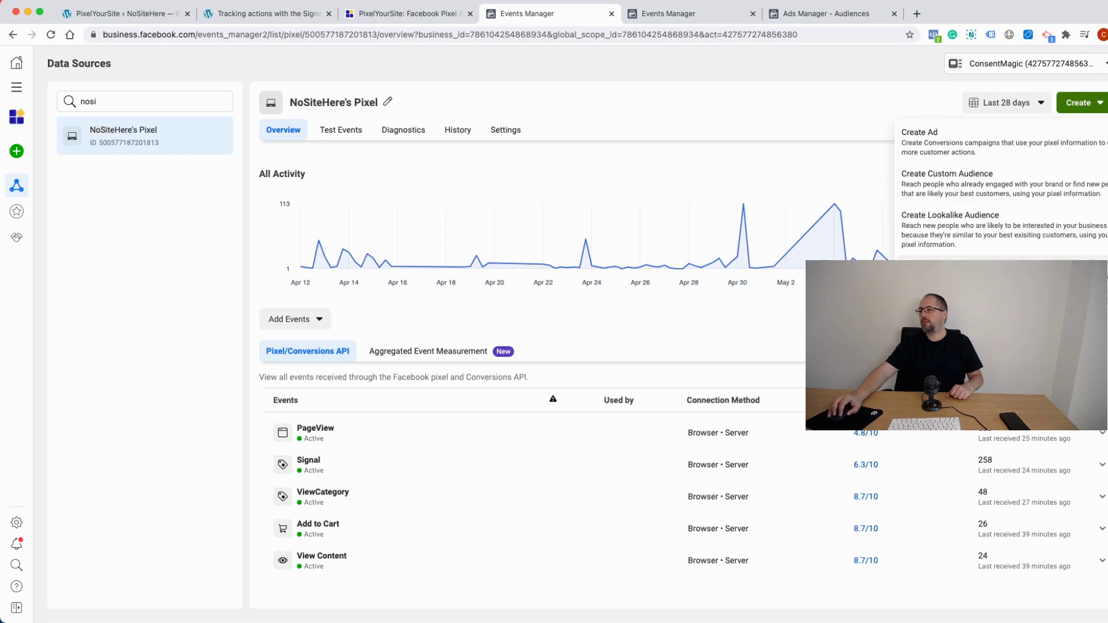
left_click(669, 117)
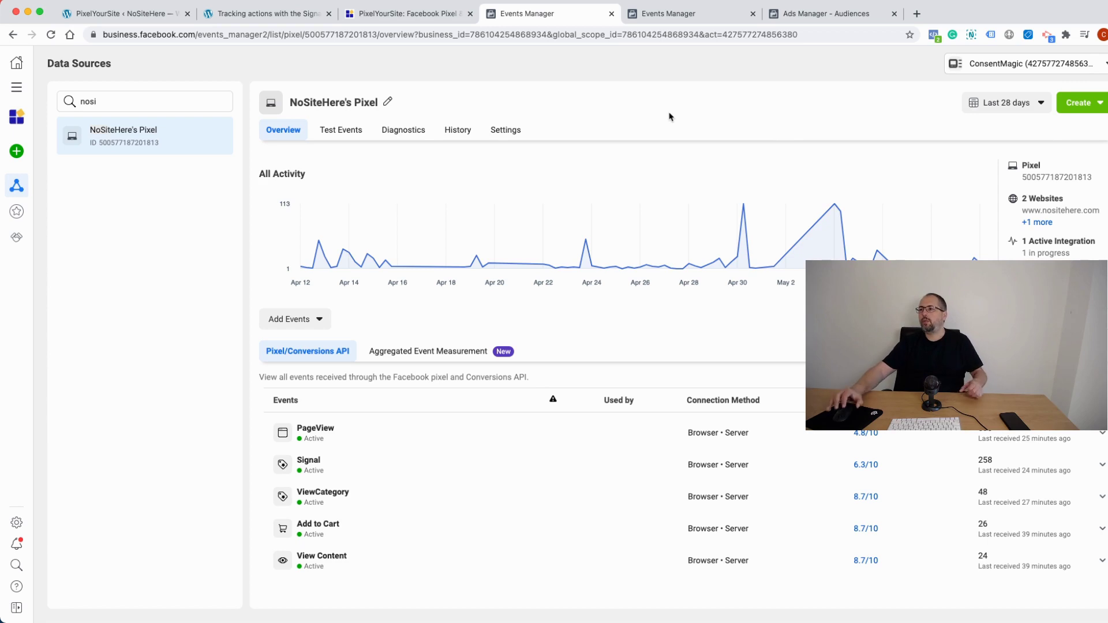
left_click(672, 16)
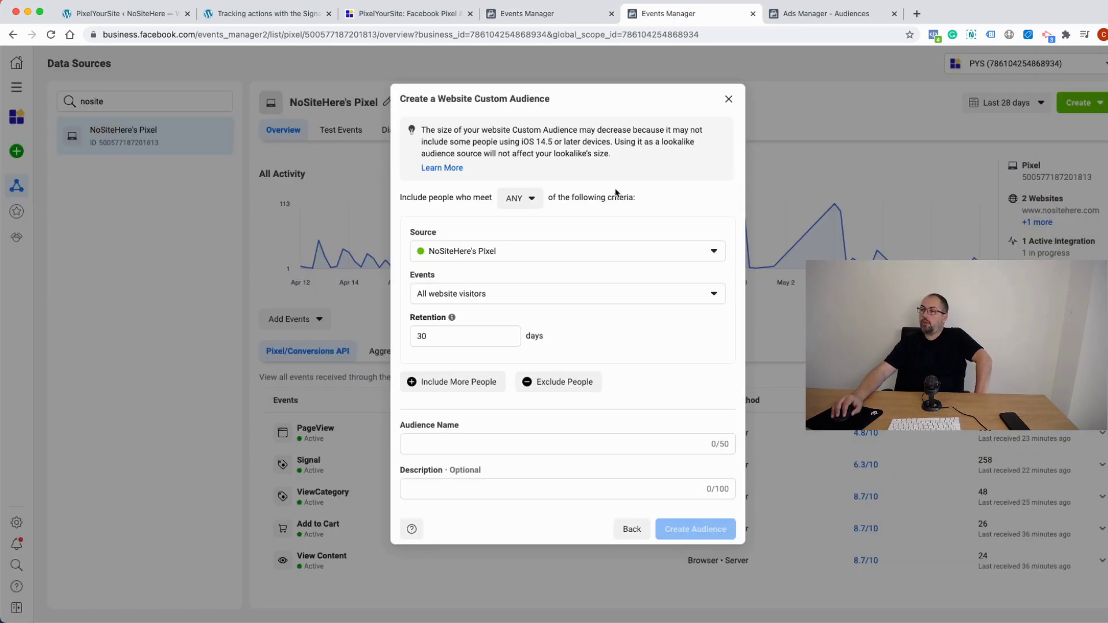
Base the audience on Signal events and add a URL/Parameter refinement.
left_click(558, 295)
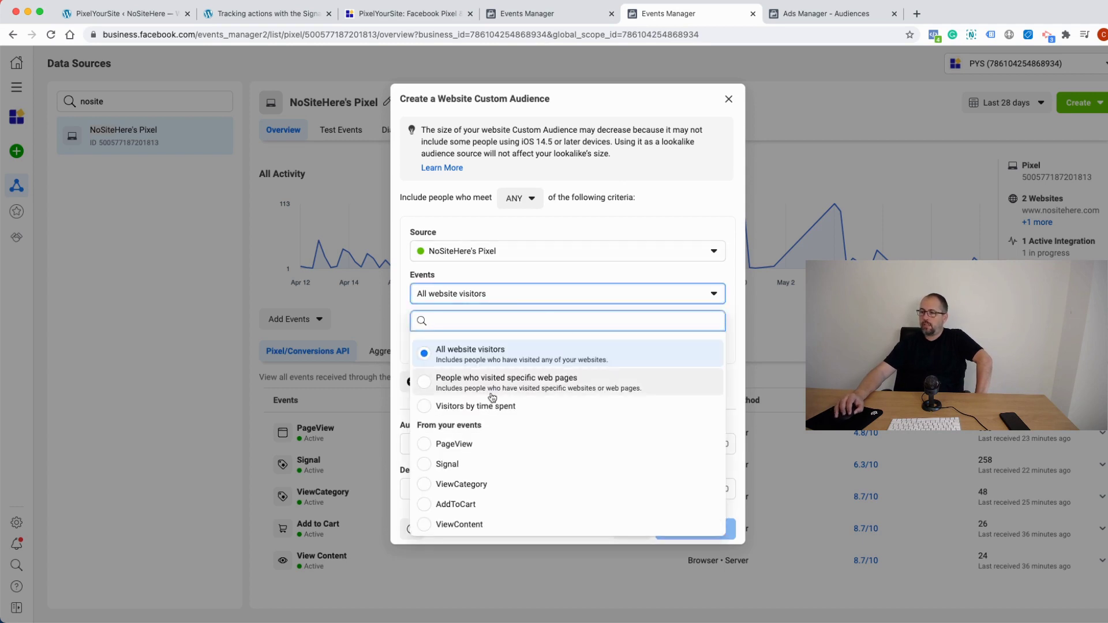
left_click(459, 464)
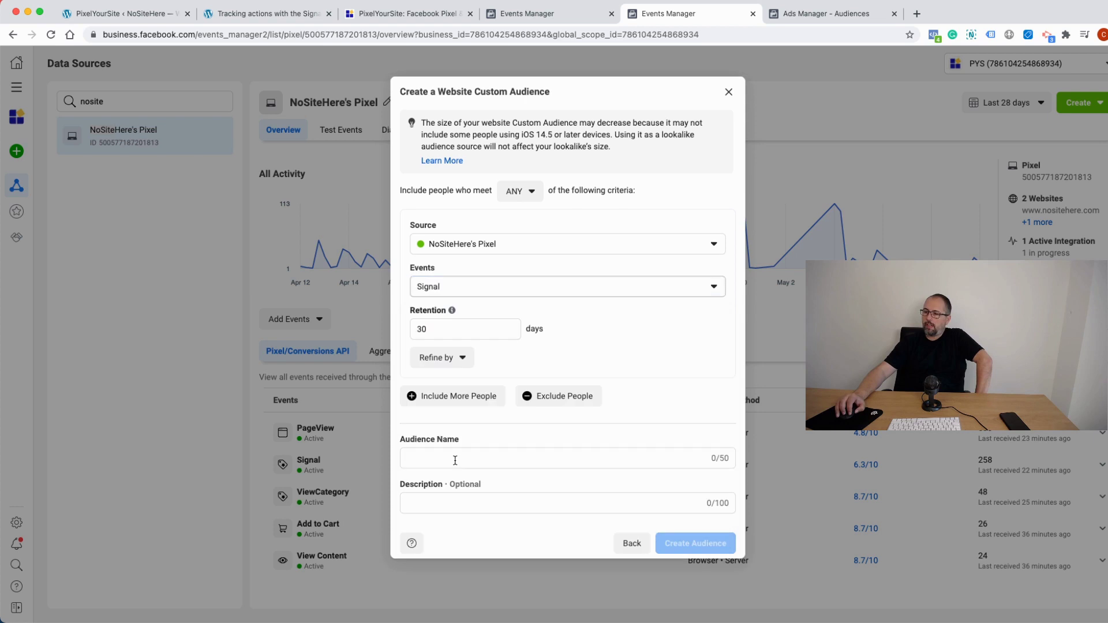
left_click(495, 458)
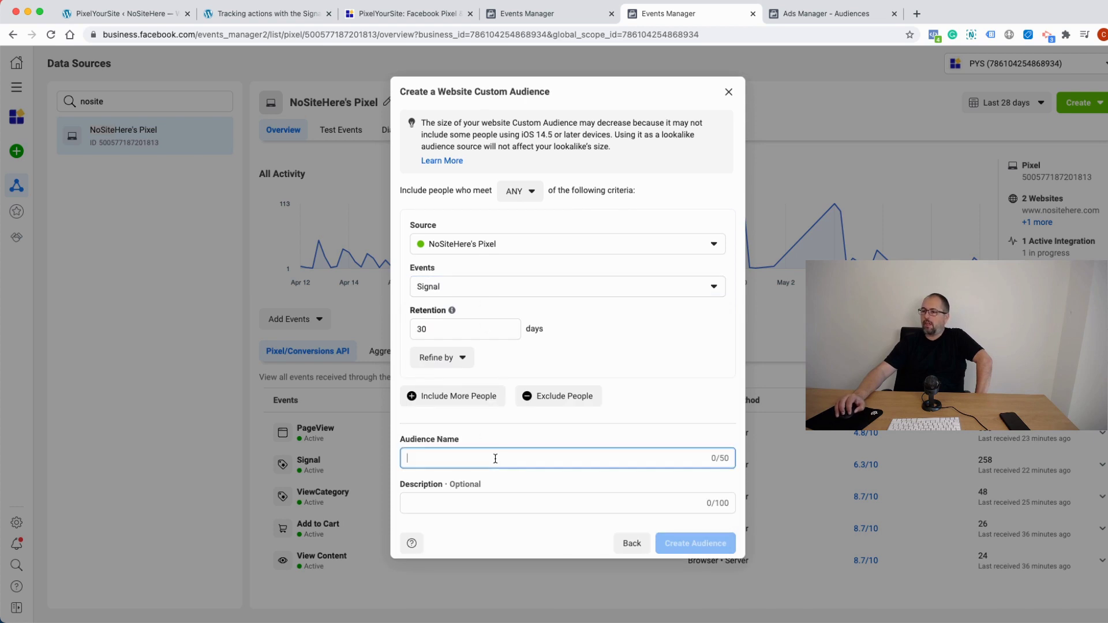
left_click(455, 363)
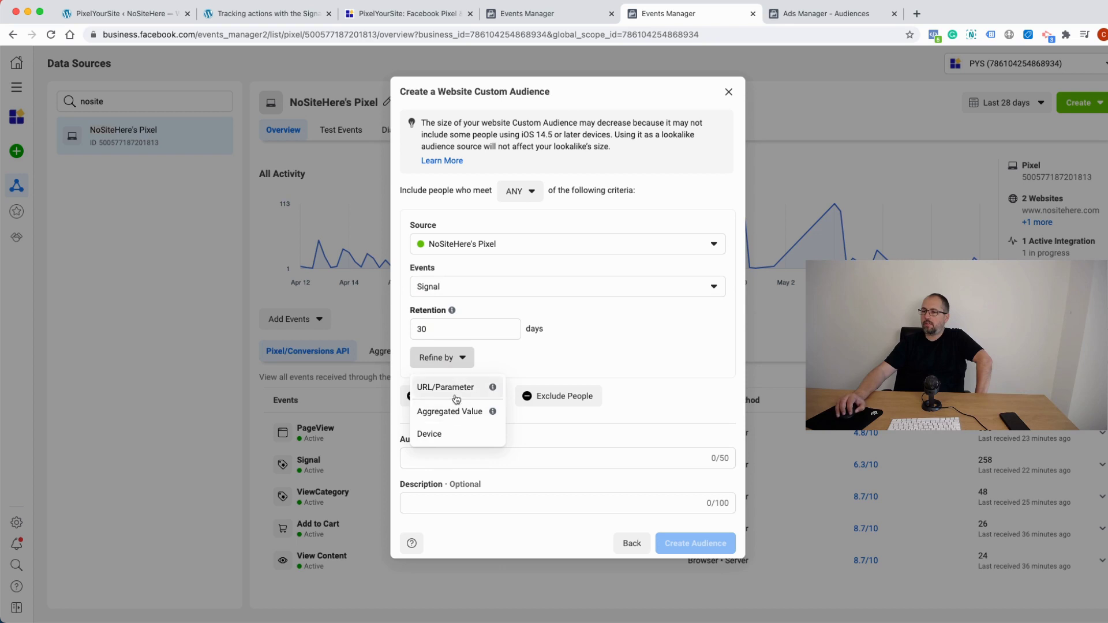
left_click(455, 392)
Filter the audience on parameter 'text' containing 'this is an external link', then return to the demo page.
left_click(459, 379)
type("text")
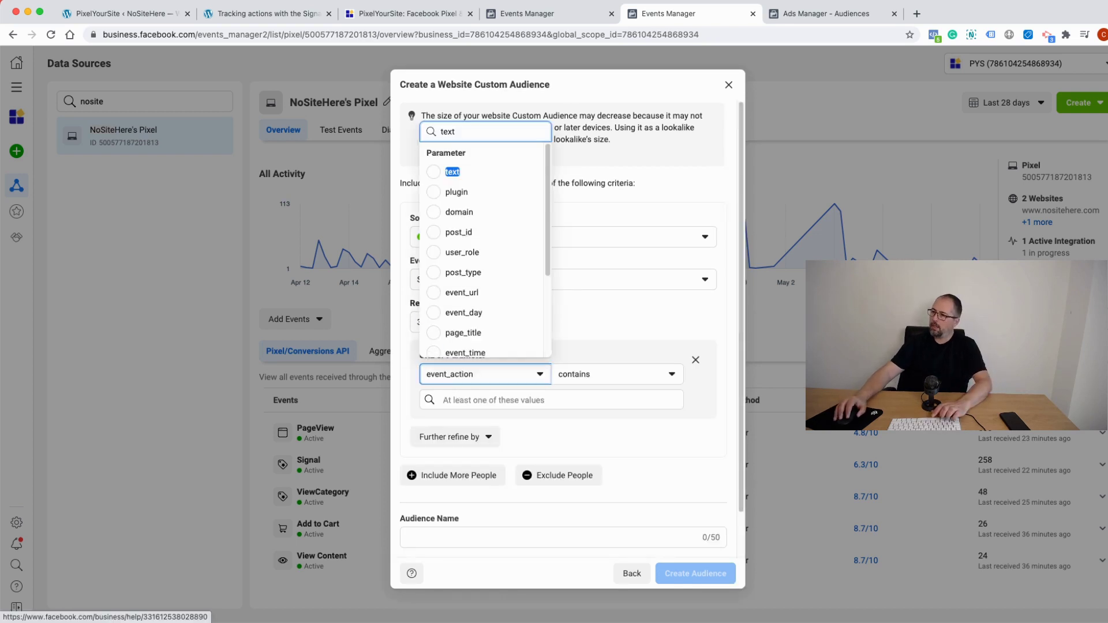
key("Return")
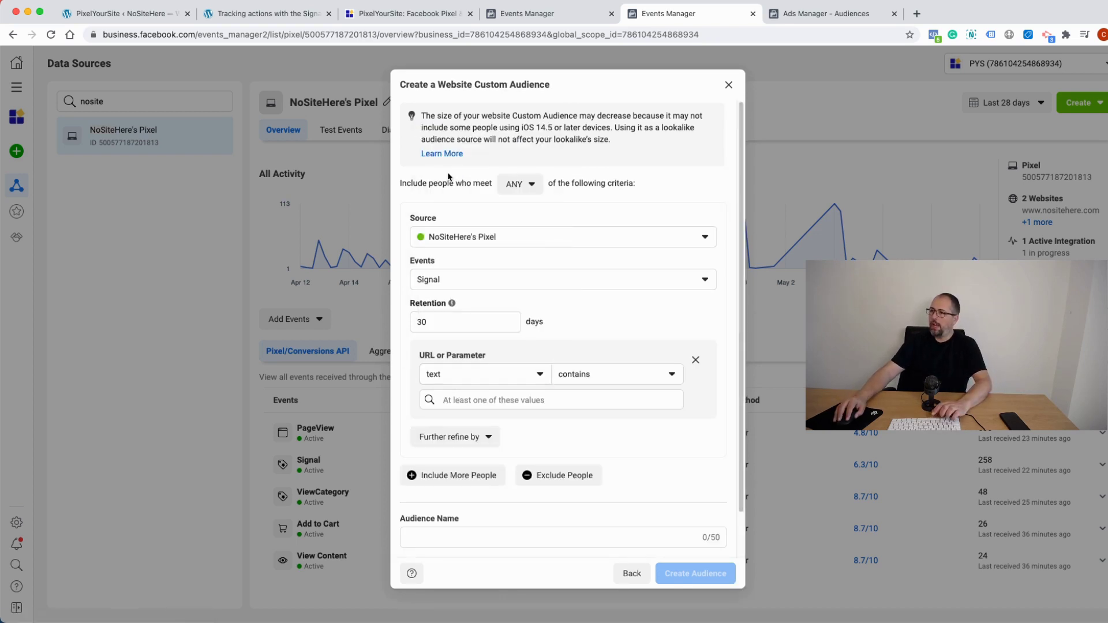
left_click(567, 406)
type("this i")
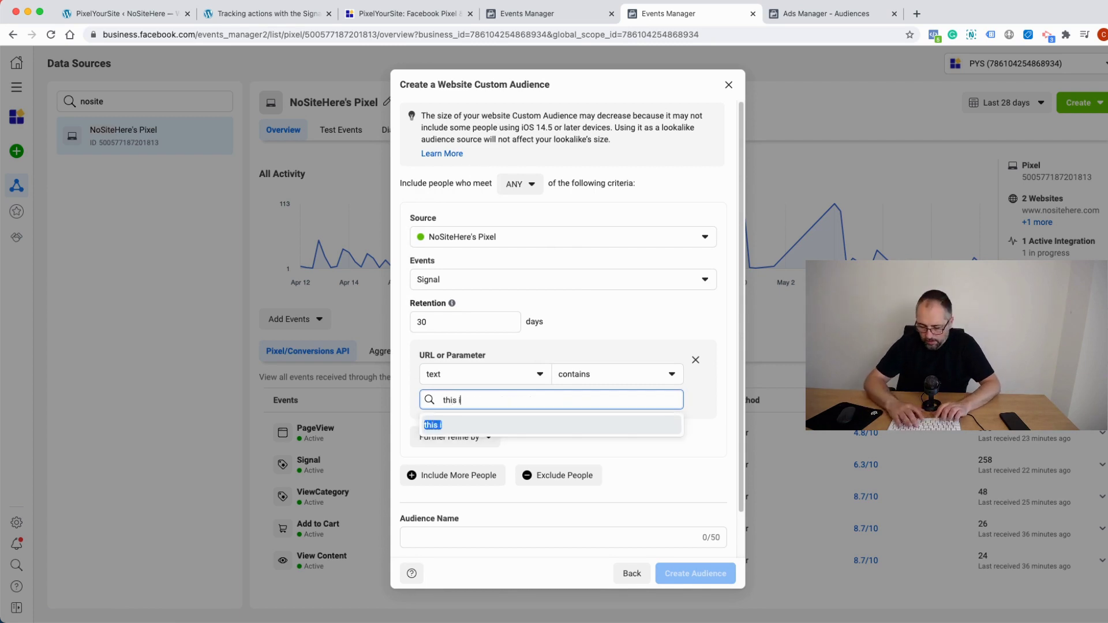
type("s an external")
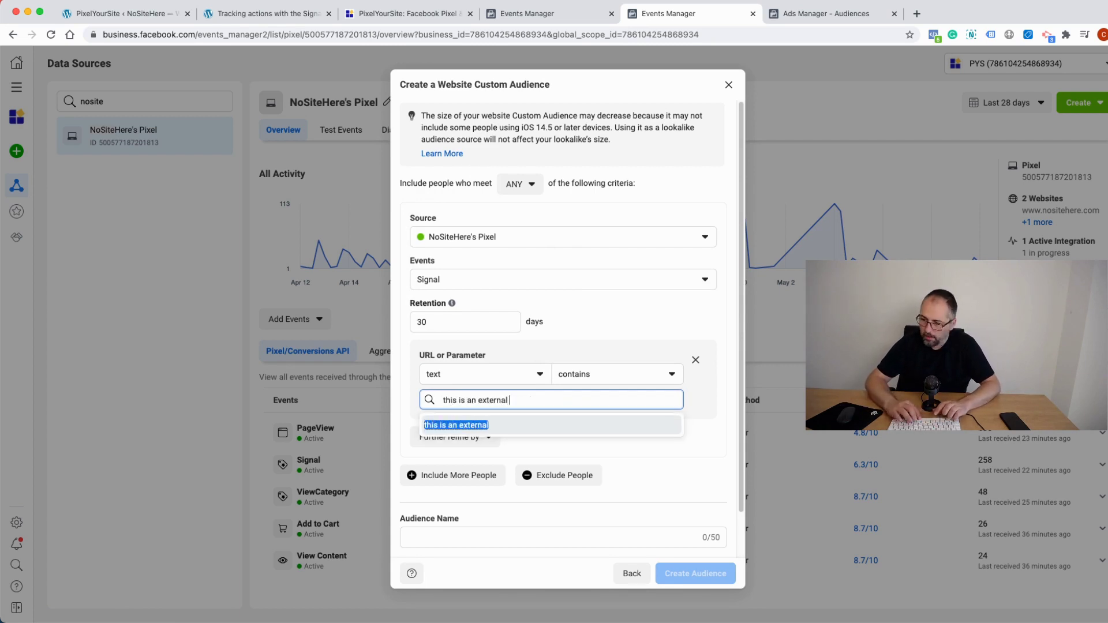
type(" link")
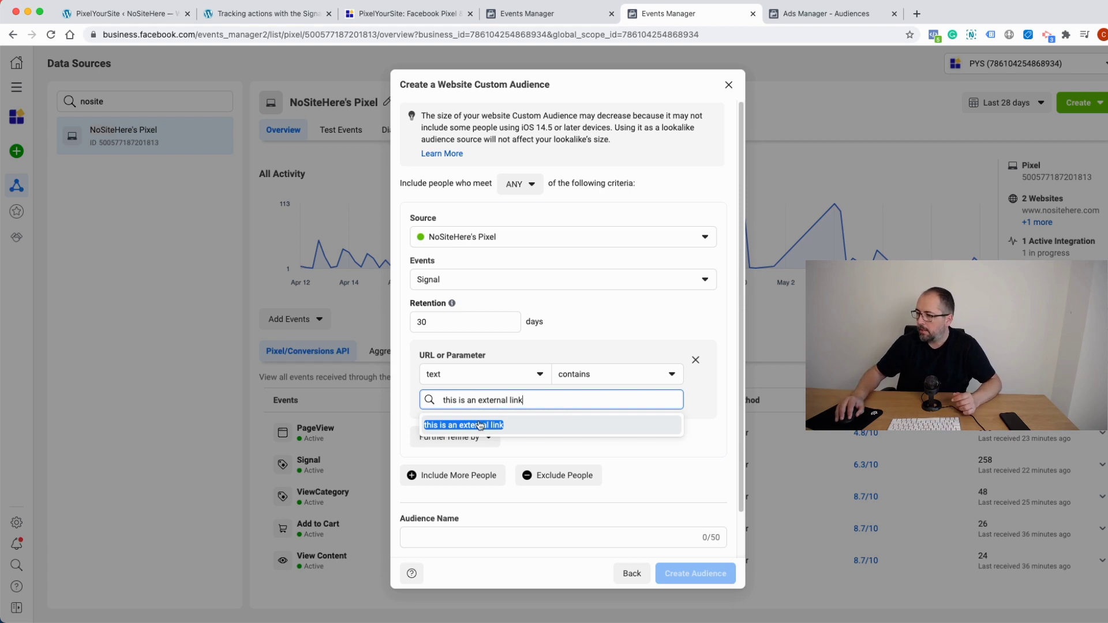
left_click(481, 426)
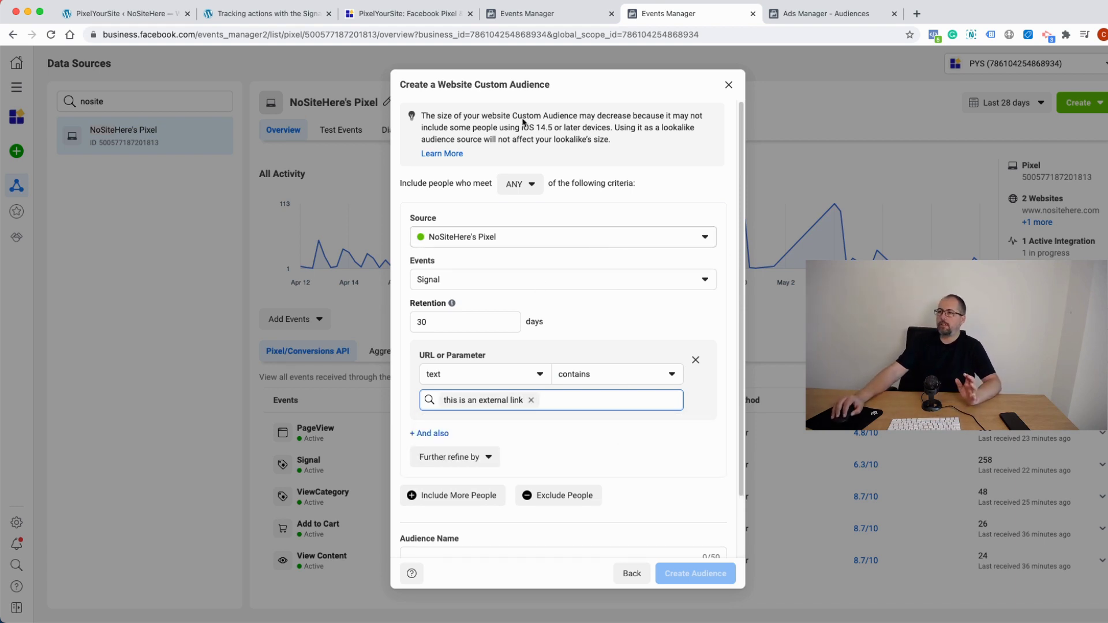
left_click(280, 13)
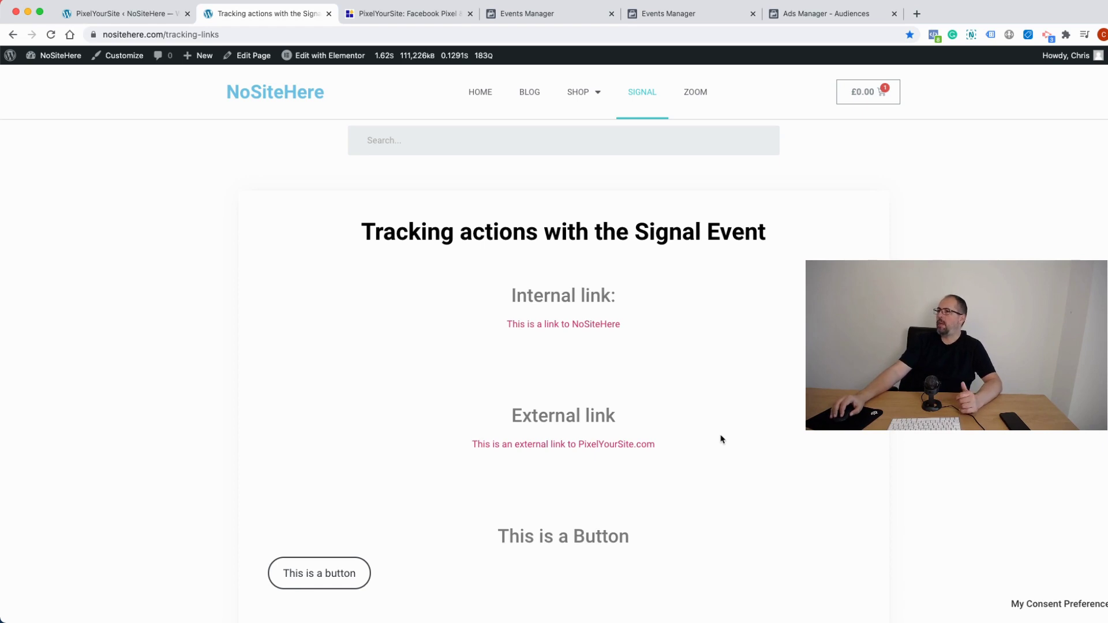
Review the unsaved Signal custom audience draft, then check the Ads Manager Audiences page.
left_click(669, 13)
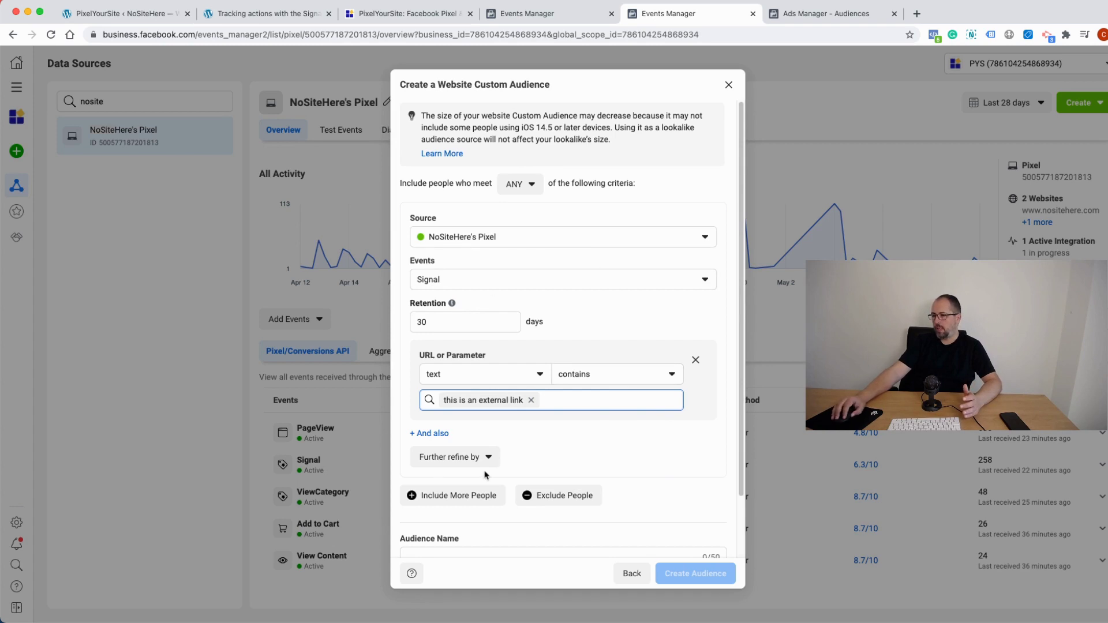
scroll(579, 461, "down", 2)
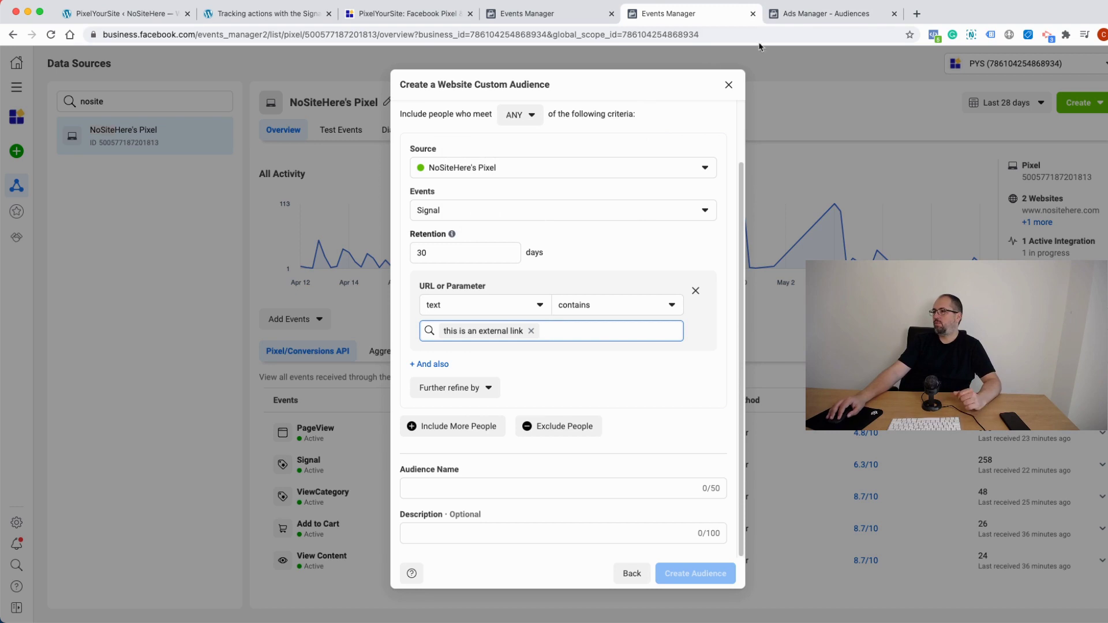
left_click(792, 23)
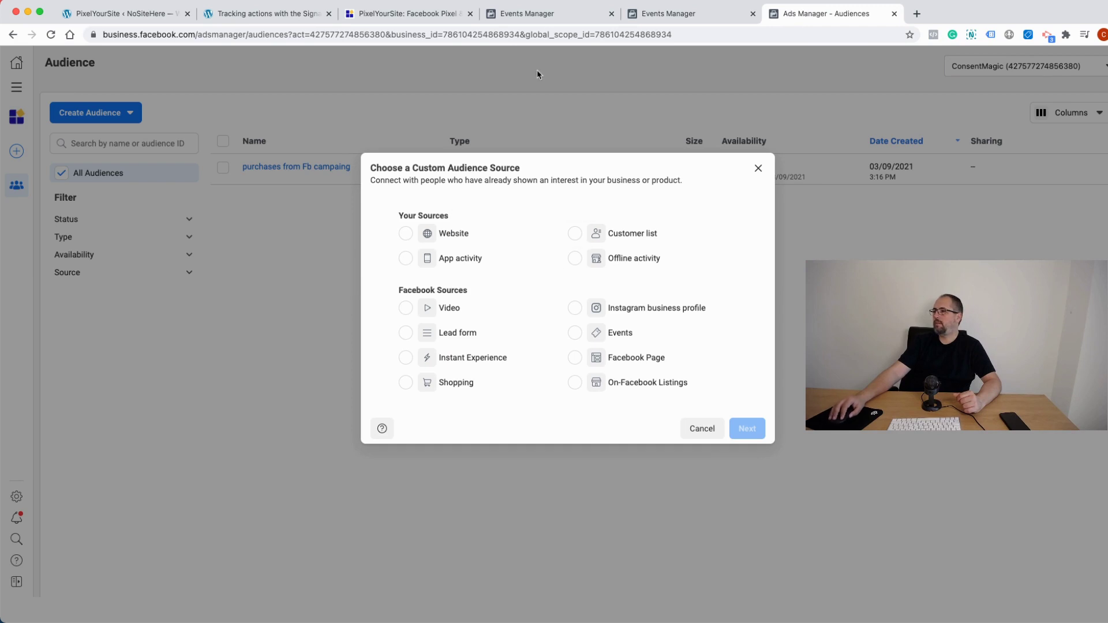
Start a new custom conversion for NoSiteHere's Pixel with Signal as the conversion event.
left_click(529, 14)
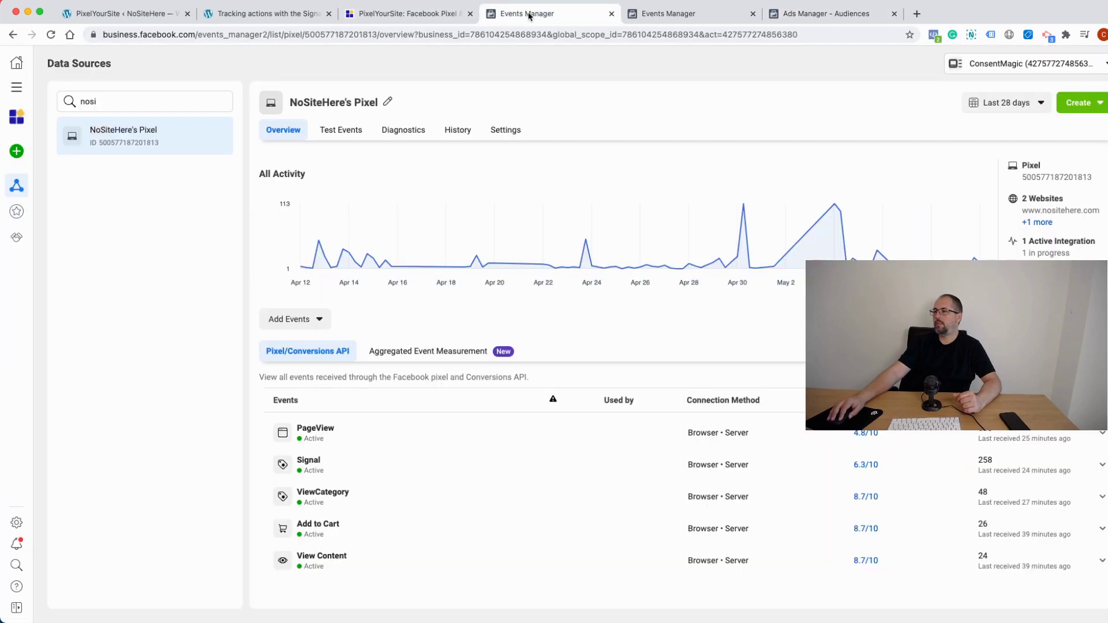
left_click(1073, 102)
left_click(981, 173)
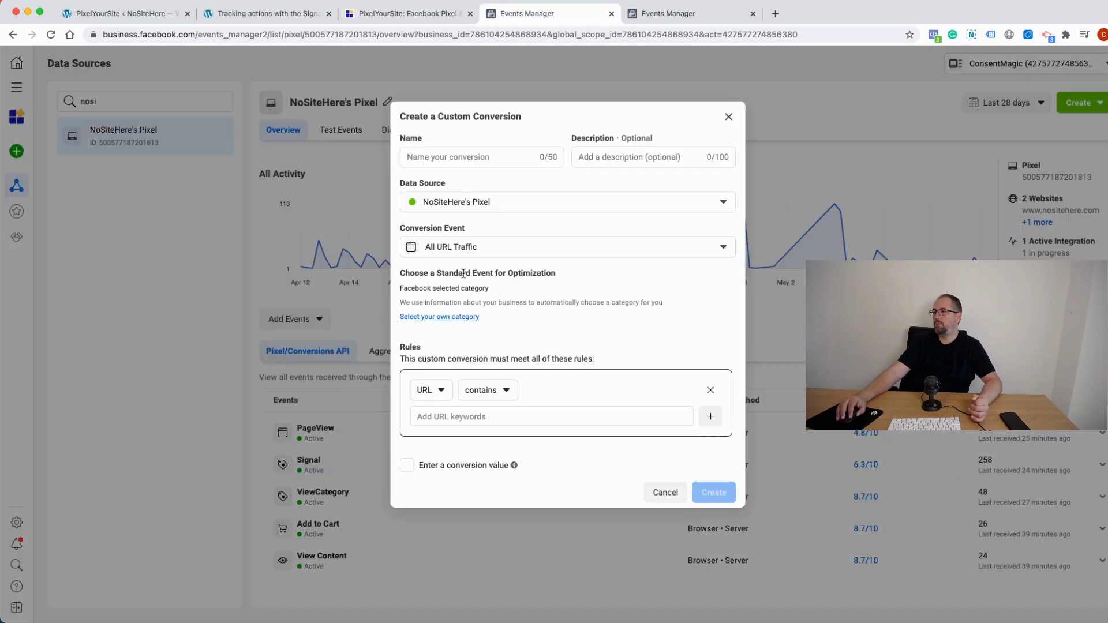
left_click(484, 247)
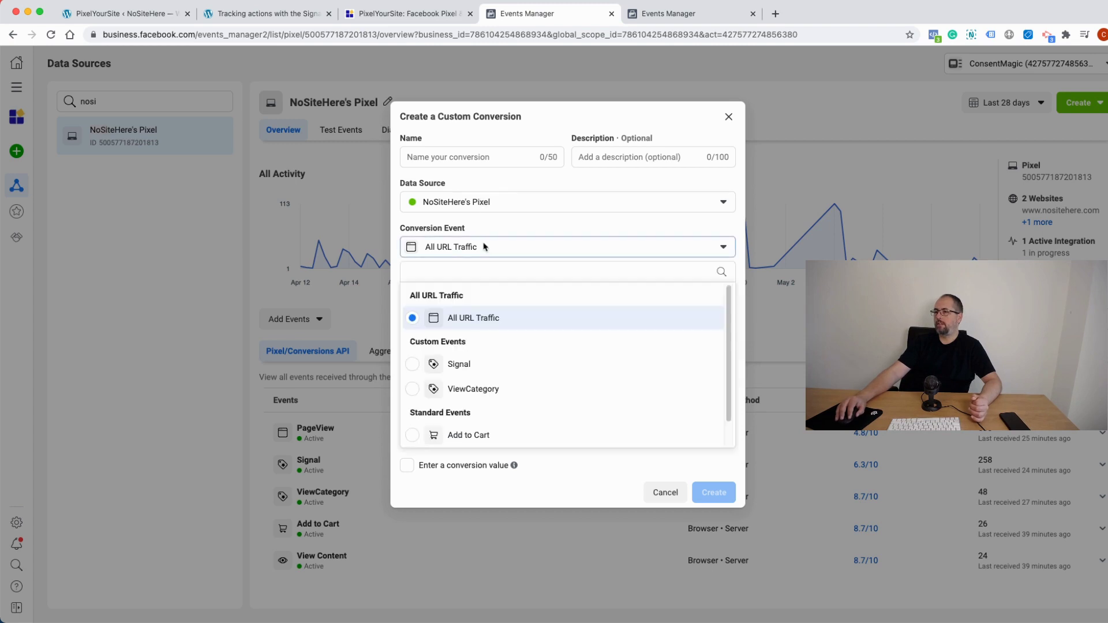
left_click(458, 365)
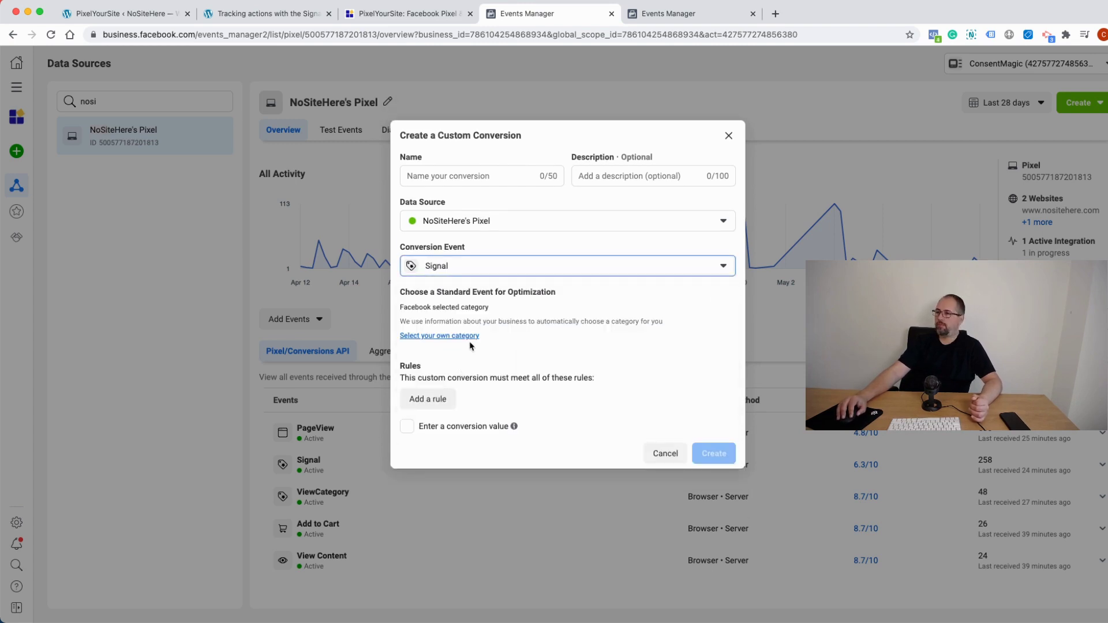
Add an Event Parameters rule, browse parameters like user_role, then revisit the tracking-links demo page.
left_click(427, 399)
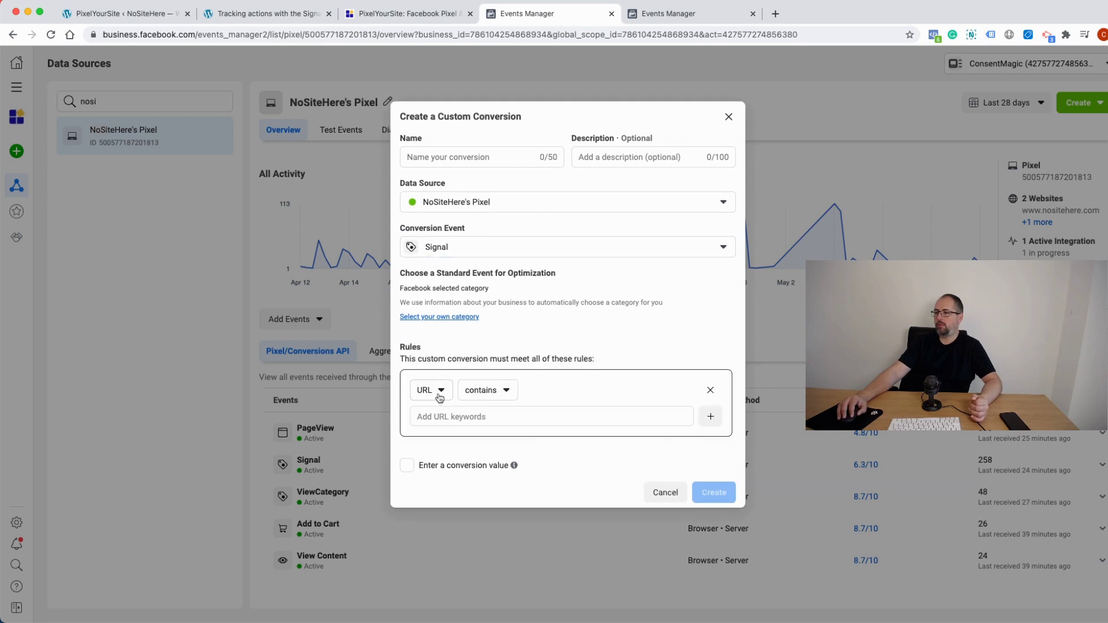
left_click(434, 394)
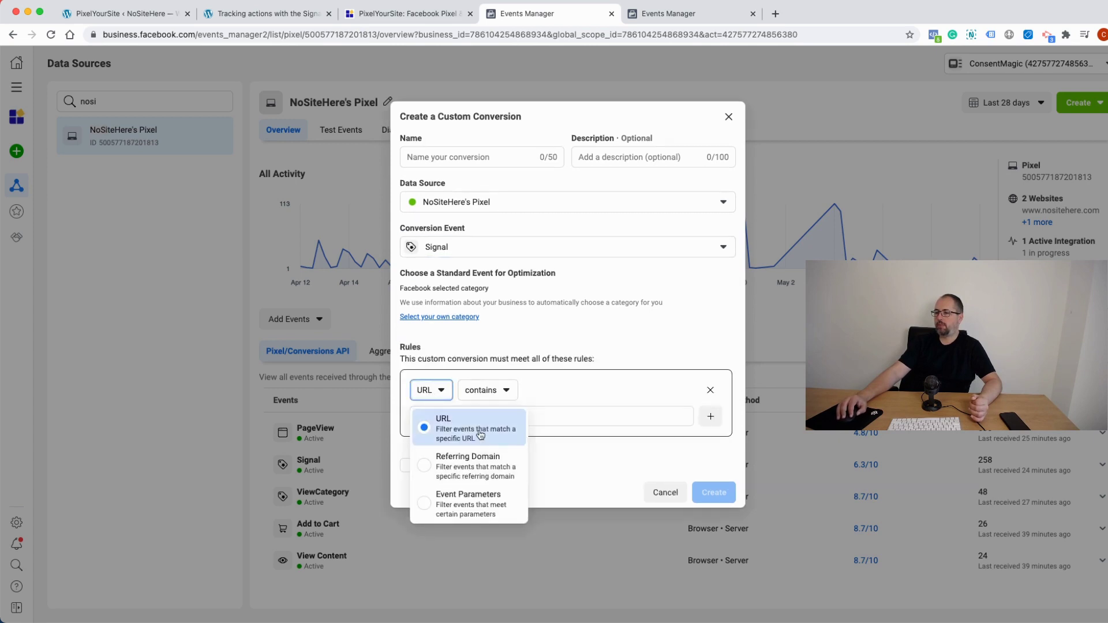
left_click(468, 498)
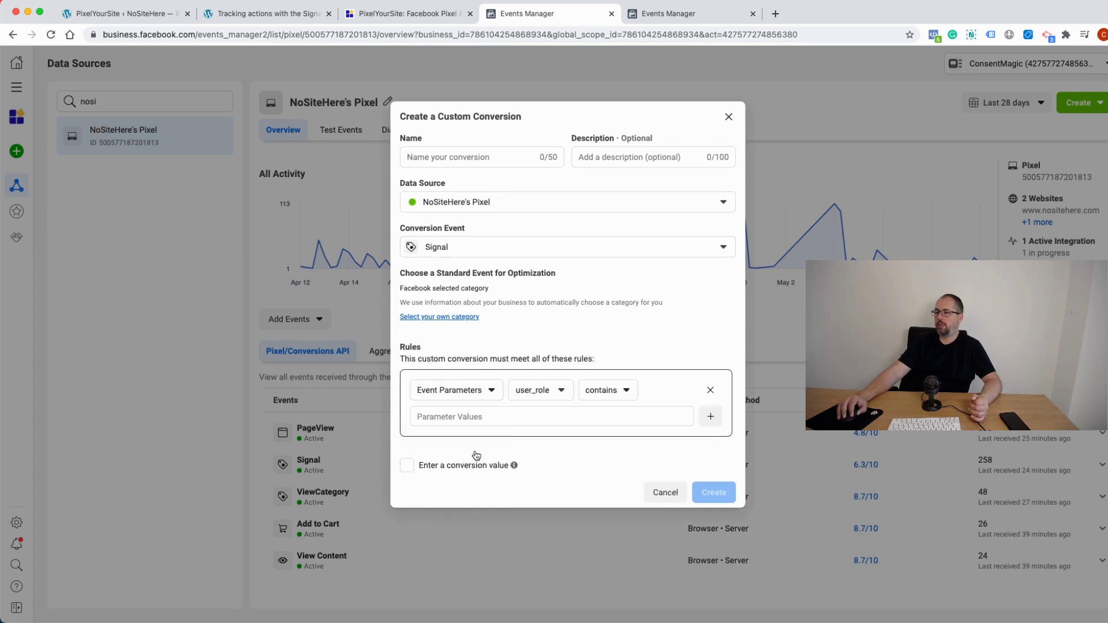
left_click(534, 390)
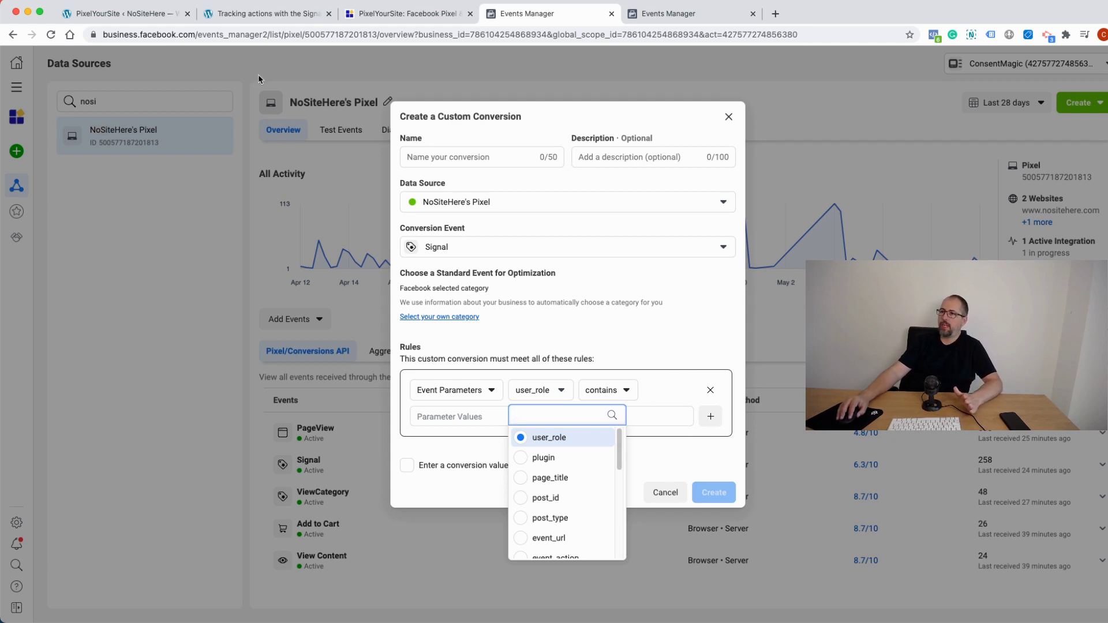
left_click(256, 14)
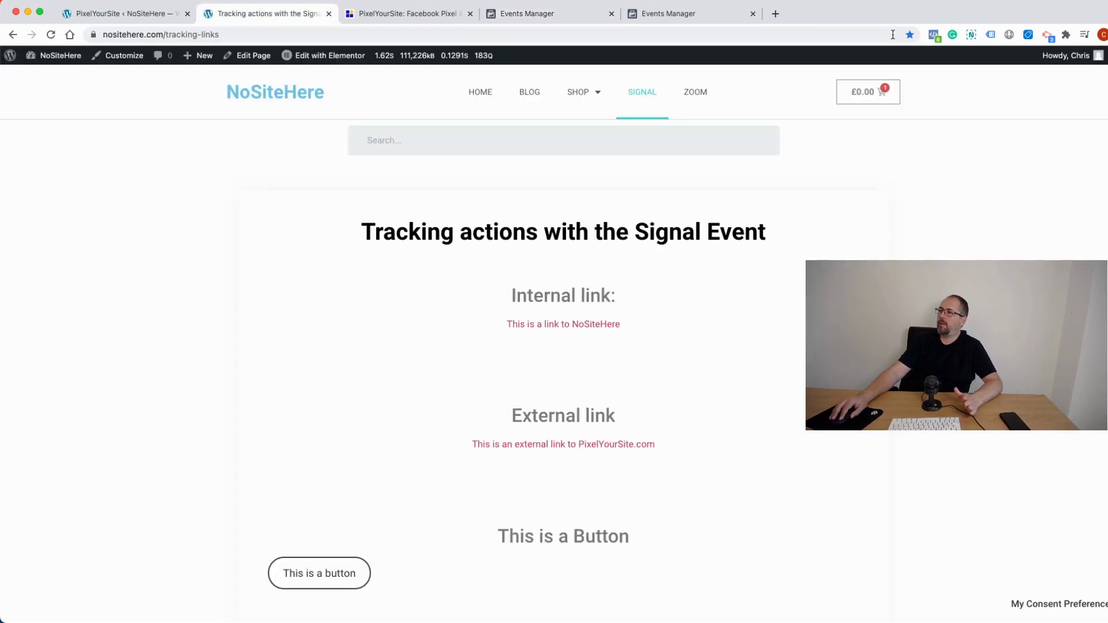
left_click(933, 35)
left_click(934, 36)
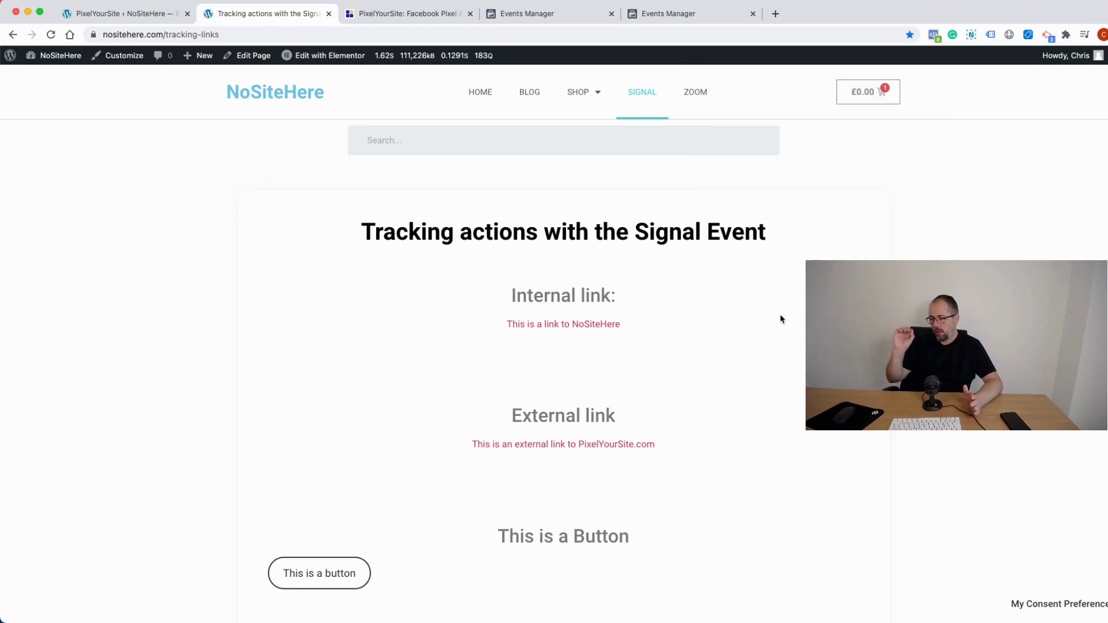
left_click(933, 36)
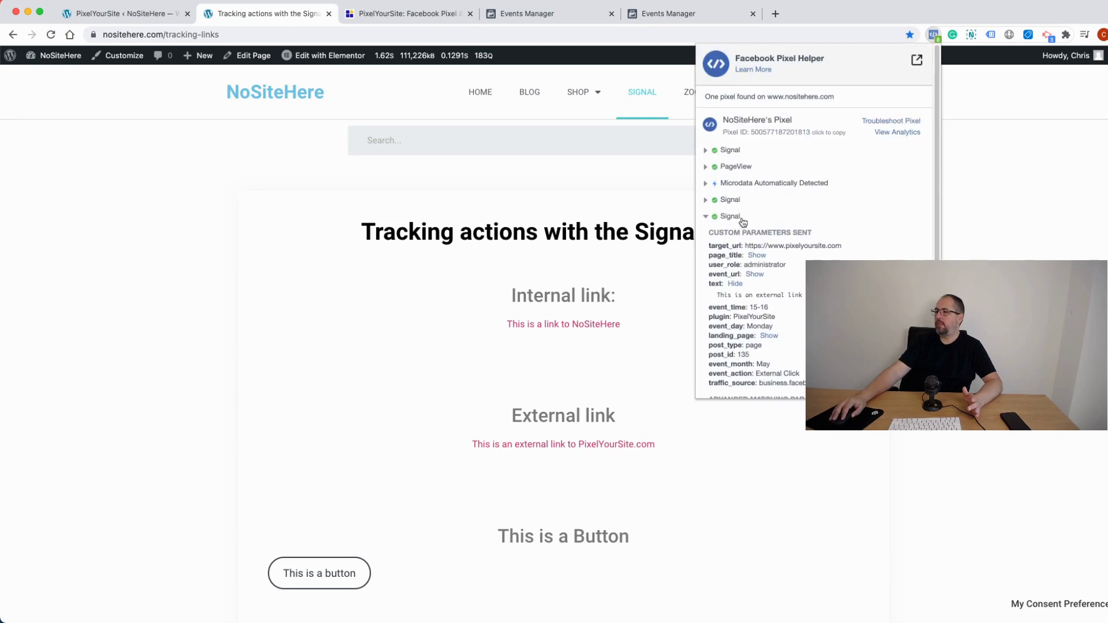
key("Escape")
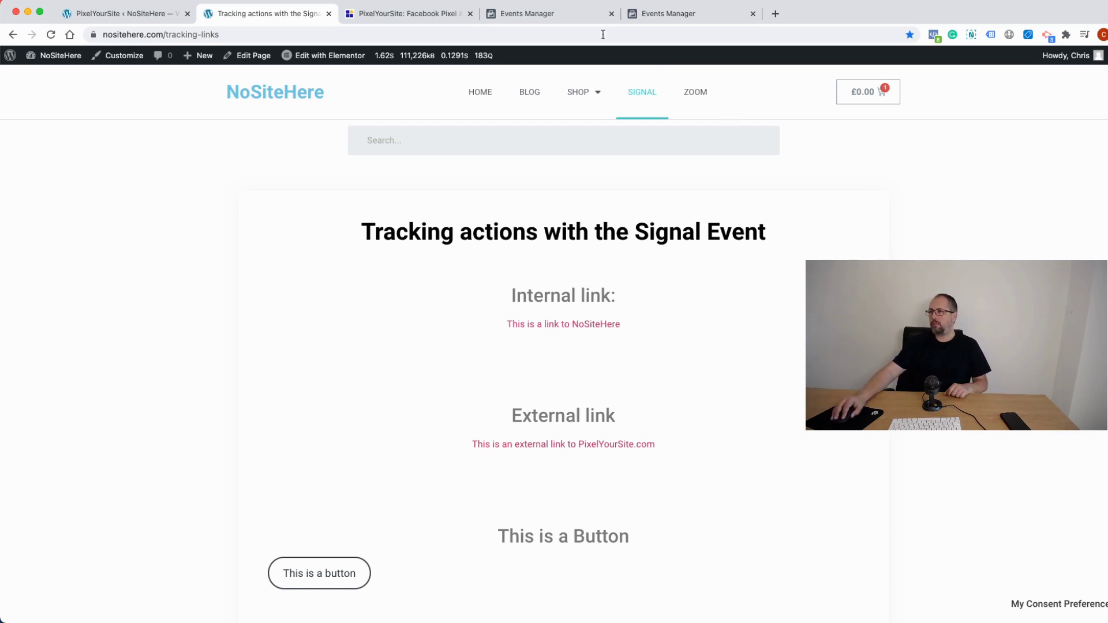
Close the Create a Custom Conversion dialog and open the pixel's Aggregated Event Measurement tab.
left_click(564, 14)
left_click(730, 116)
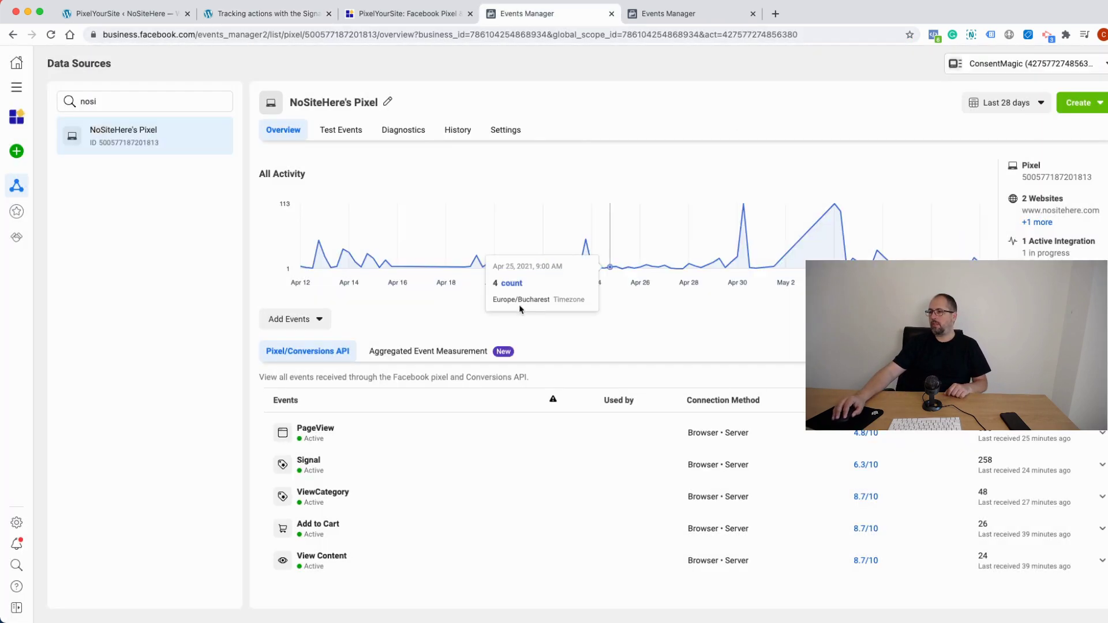
left_click(444, 351)
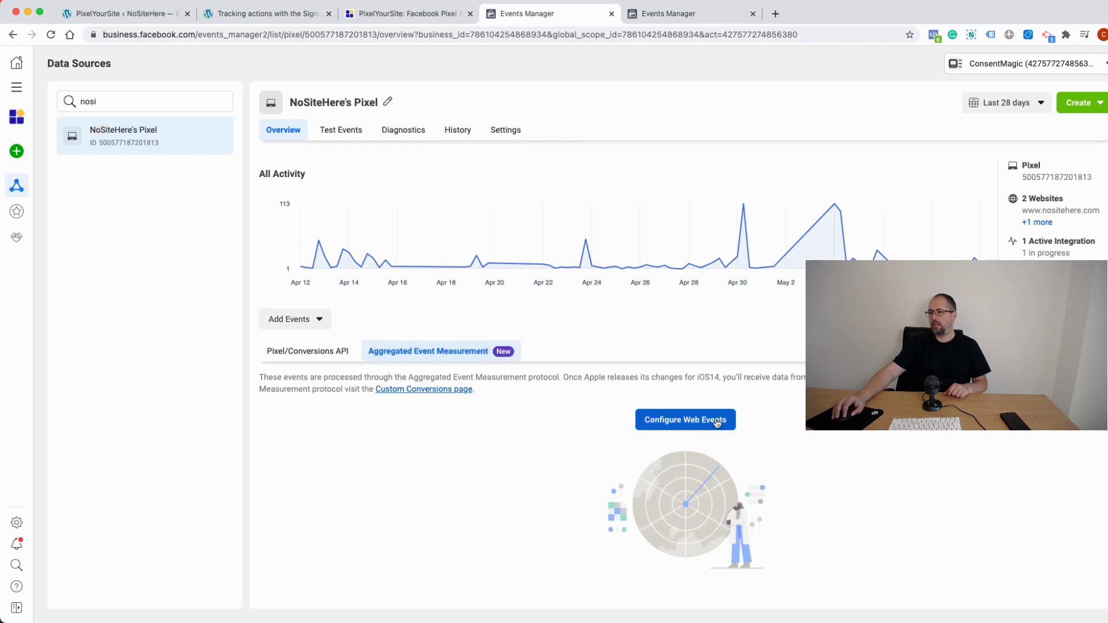